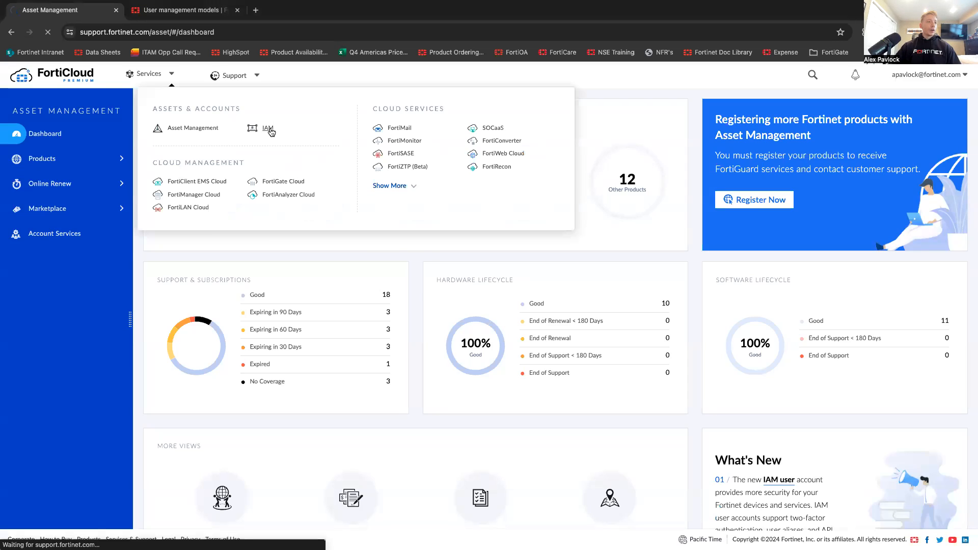
# Step: Open IAM from Services, log in through SSO, and go to the Permission Profiles list
pyautogui.click(271, 132)
pyautogui.click(652, 349)
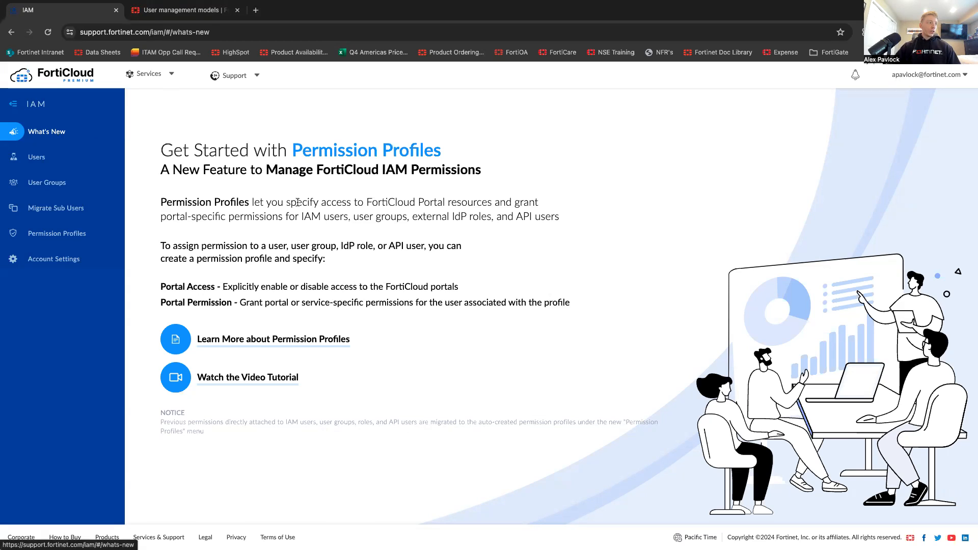
pyautogui.click(68, 235)
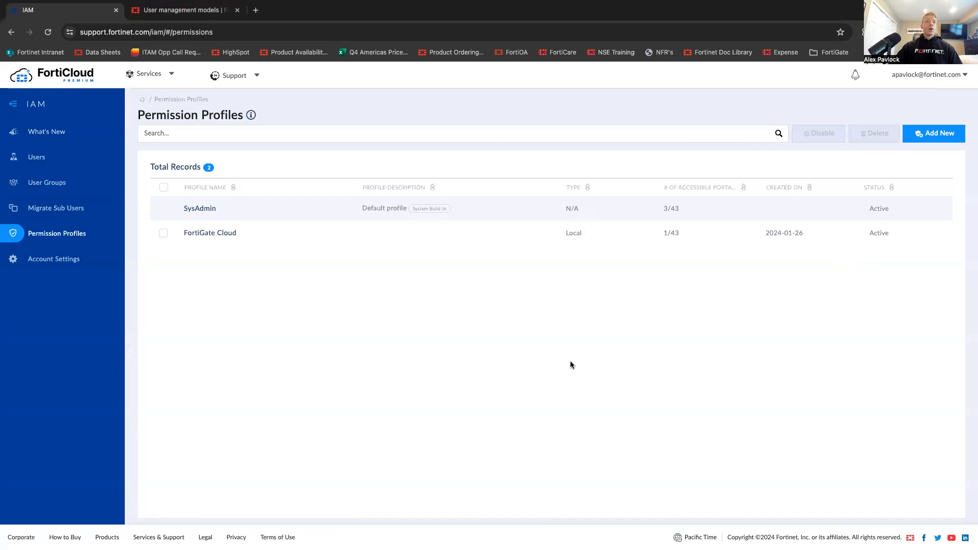
# Step: Start a new permission profile named 'FortiSASE Admins'
pyautogui.click(937, 135)
pyautogui.click(413, 170)
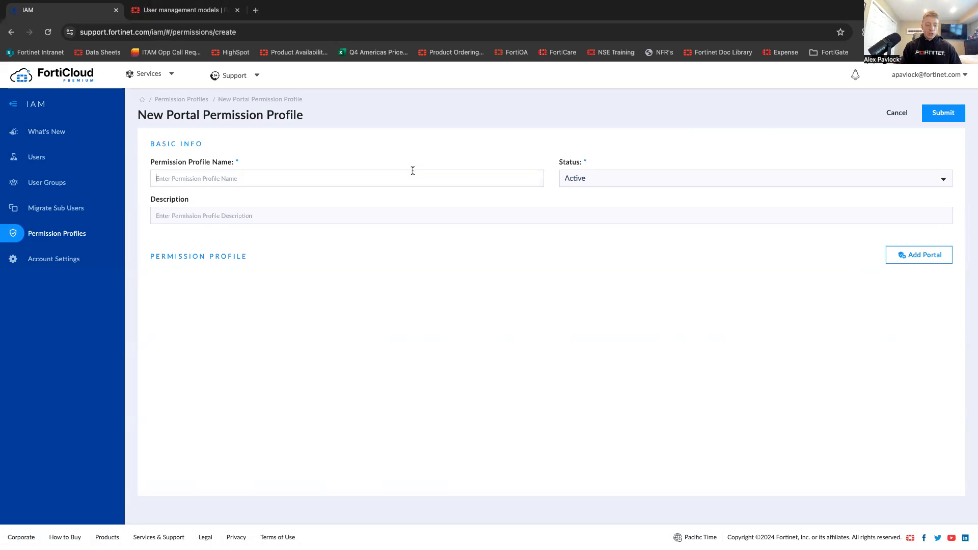
pyautogui.write('For')
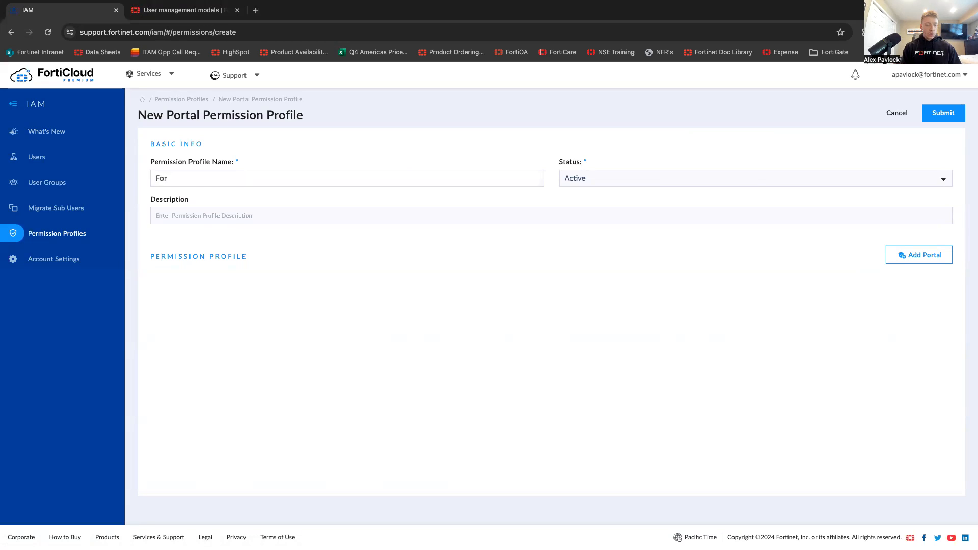
pyautogui.write('tiSASE Adminsj')
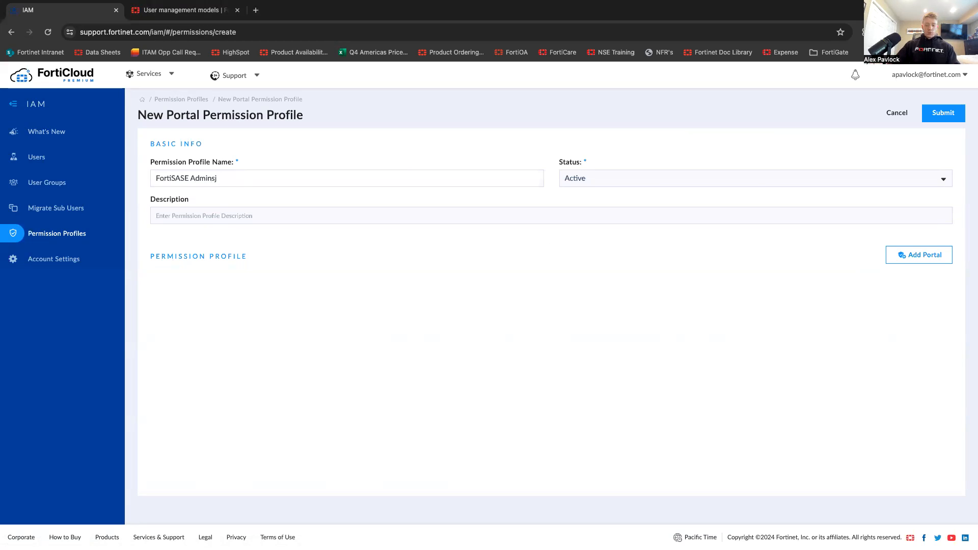
pyautogui.press('BackSpace')
# Step: Describe the profile as 'Admins to configure and monitor FortiSASE' and bring up the portal choices
pyautogui.click(407, 218)
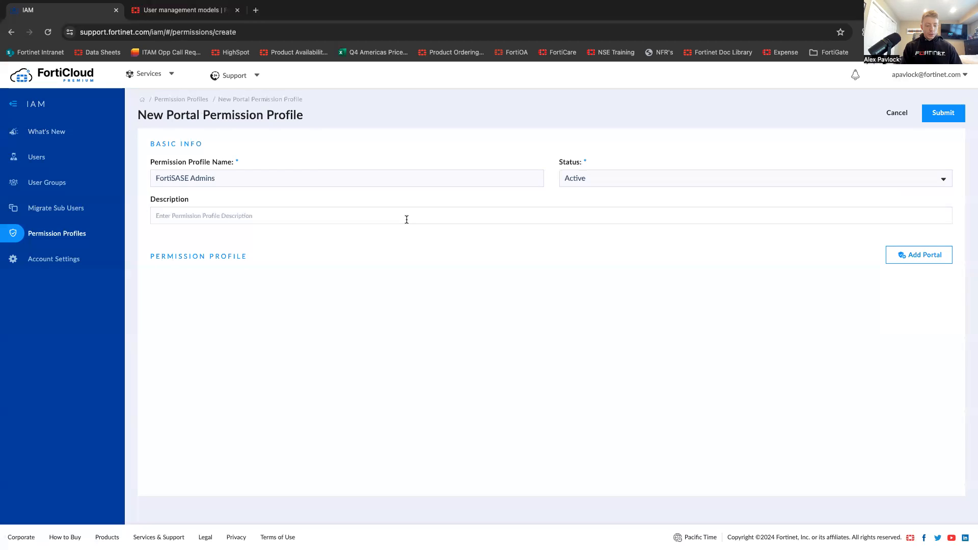
pyautogui.write('Admin')
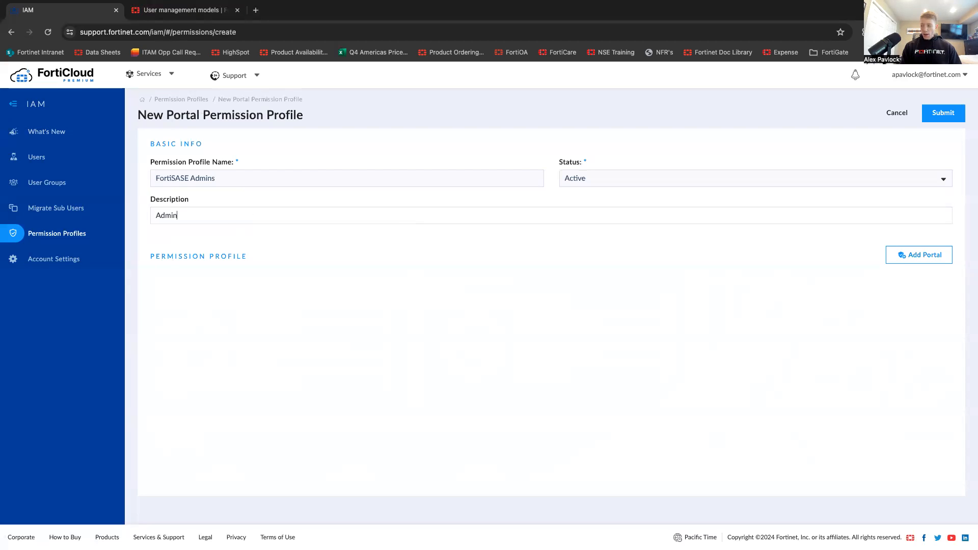
pyautogui.write('s to ')
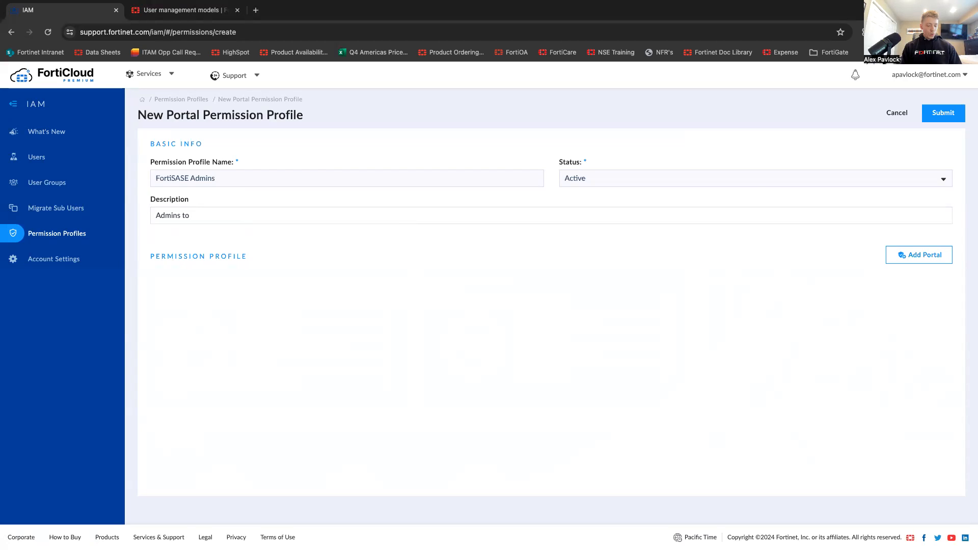
pyautogui.write('configure ')
pyautogui.write('Fo')
pyautogui.write('ad monitor')
pyautogui.press('BackSpace')
pyautogui.press('BackSpace')
pyautogui.press('BackSpace')
pyautogui.press('BackSpace')
pyautogui.press('BackSpace')
pyautogui.press('BackSpace')
pyautogui.press('BackSpace')
pyautogui.press('BackSpace')
pyautogui.write('nd monitor FortiDAS')
pyautogui.press('BackSpace')
pyautogui.press('BackSpace')
pyautogui.press('BackSpace')
pyautogui.write('SASE')
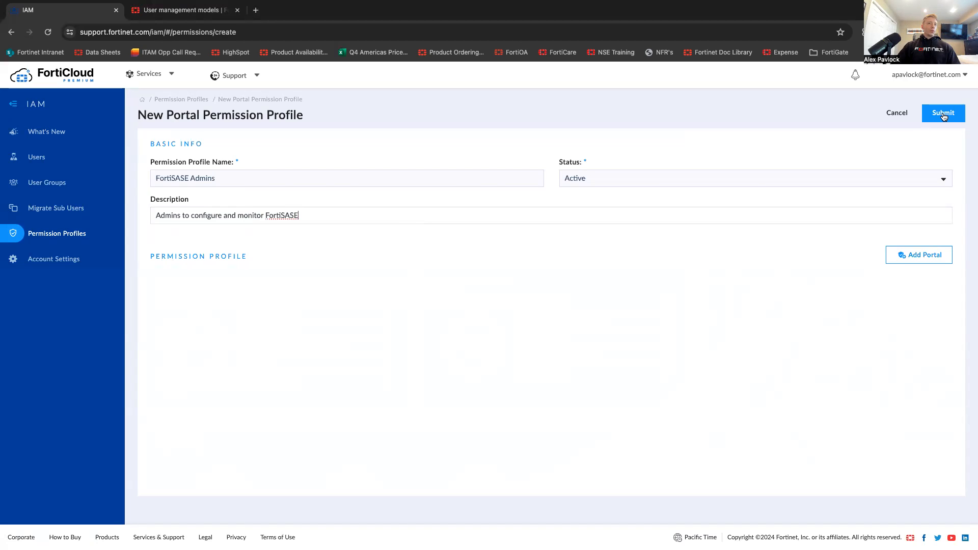
pyautogui.click(921, 261)
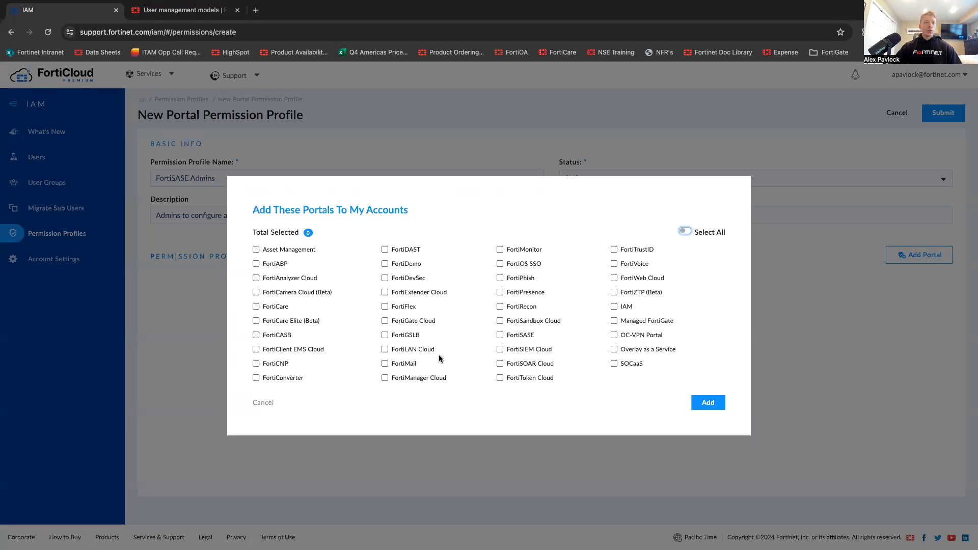
# Step: Add the FortiSASE portal to the profile with access on and Read/Write type
pyautogui.click(499, 335)
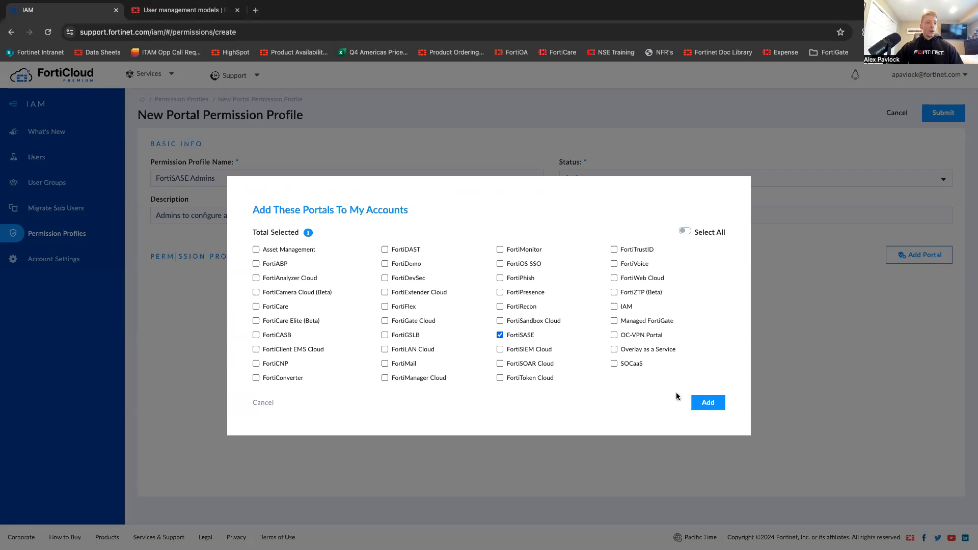
pyautogui.click(706, 404)
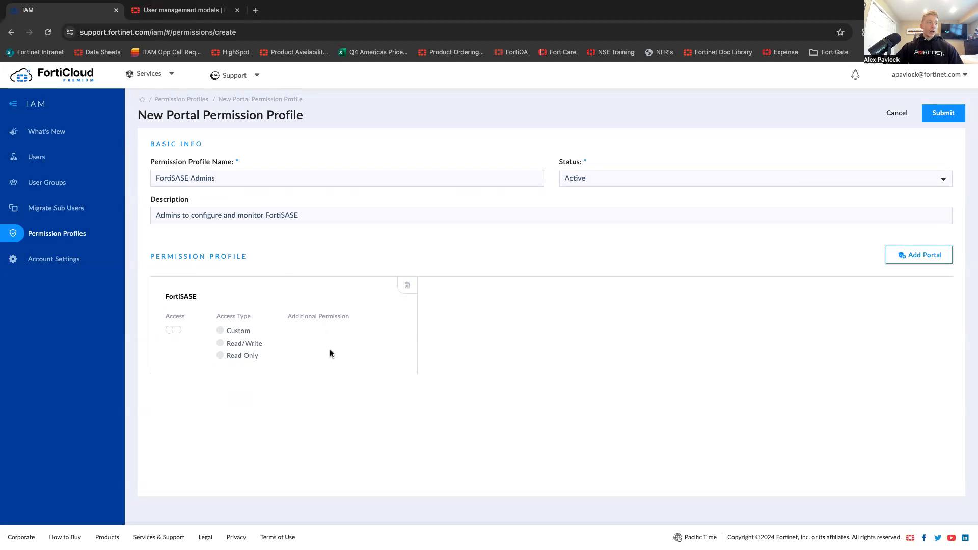
pyautogui.click(178, 331)
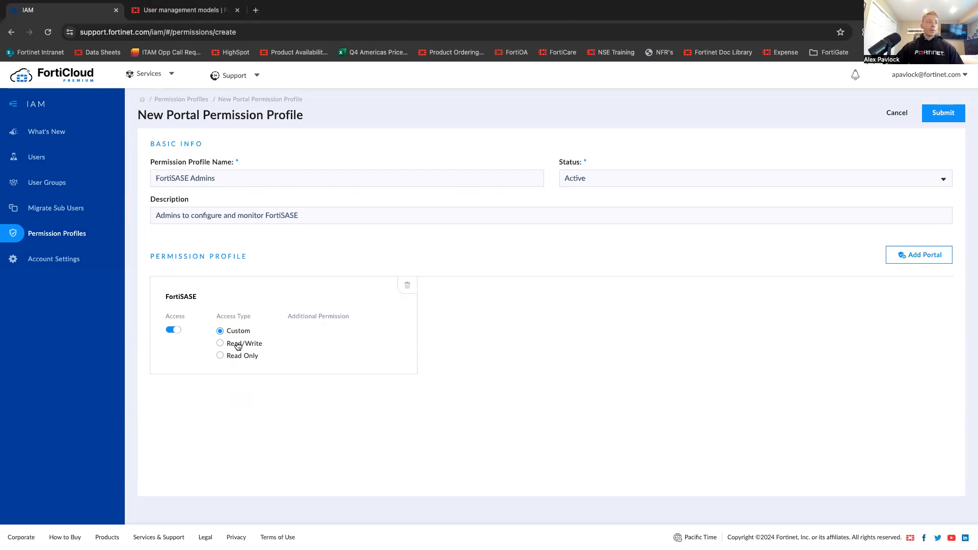
pyautogui.click(238, 347)
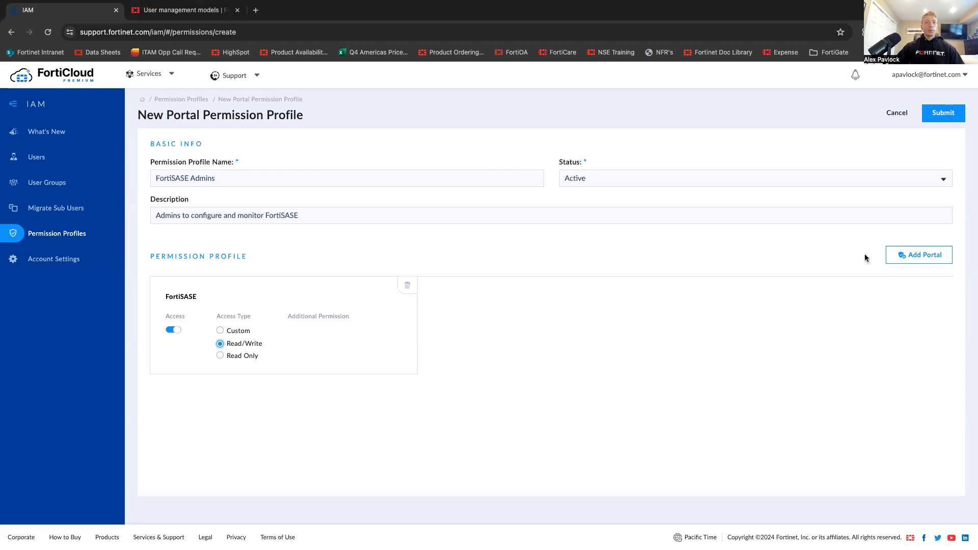
# Step: Add FortiGate Cloud with Configuration Management, Logging and Reporting, Cloud Sandbox and IOC set to Read Only
pyautogui.click(920, 256)
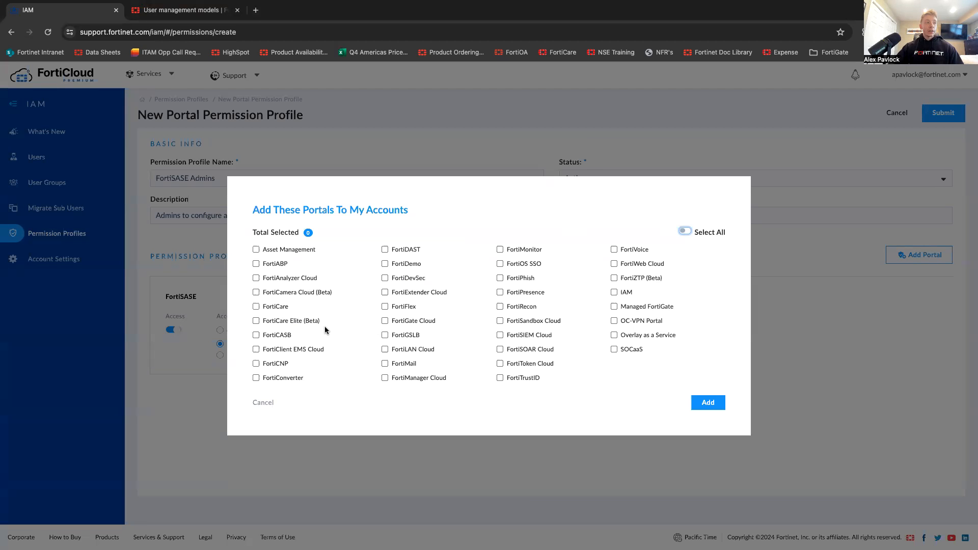
pyautogui.click(422, 321)
pyautogui.click(711, 405)
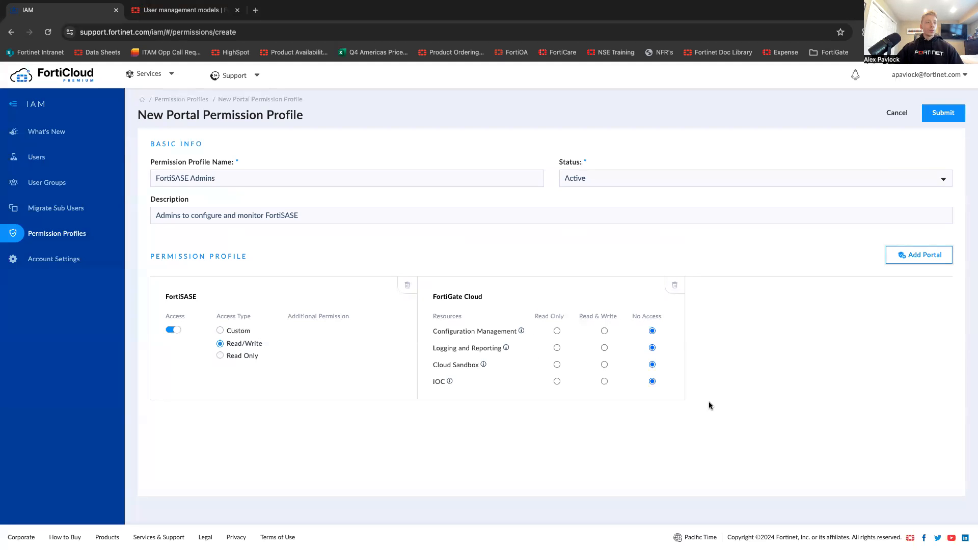
pyautogui.click(557, 331)
pyautogui.click(557, 348)
pyautogui.click(557, 365)
pyautogui.click(557, 382)
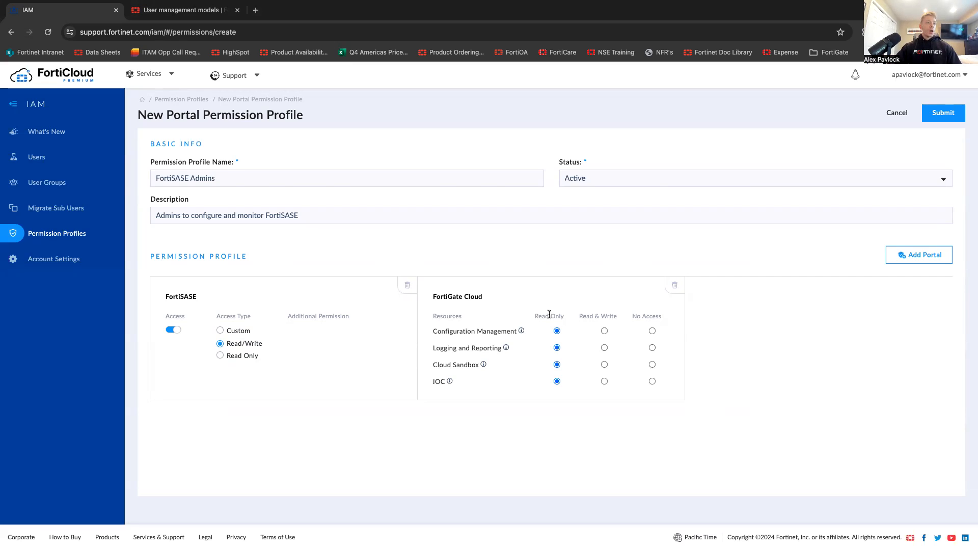
# Step: Delete the FortiGate Cloud portal card and submit the FortiSASE Admins profile
pyautogui.click(674, 283)
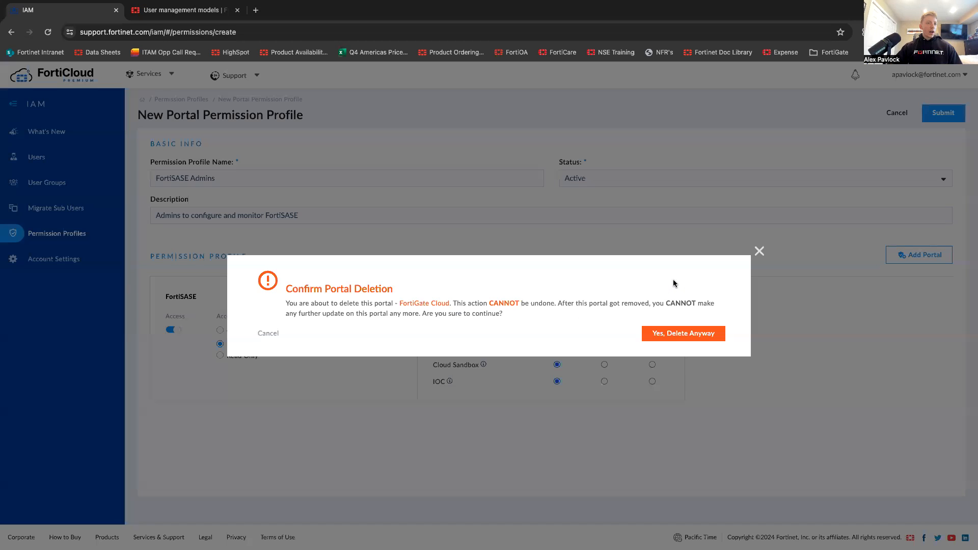
pyautogui.click(680, 338)
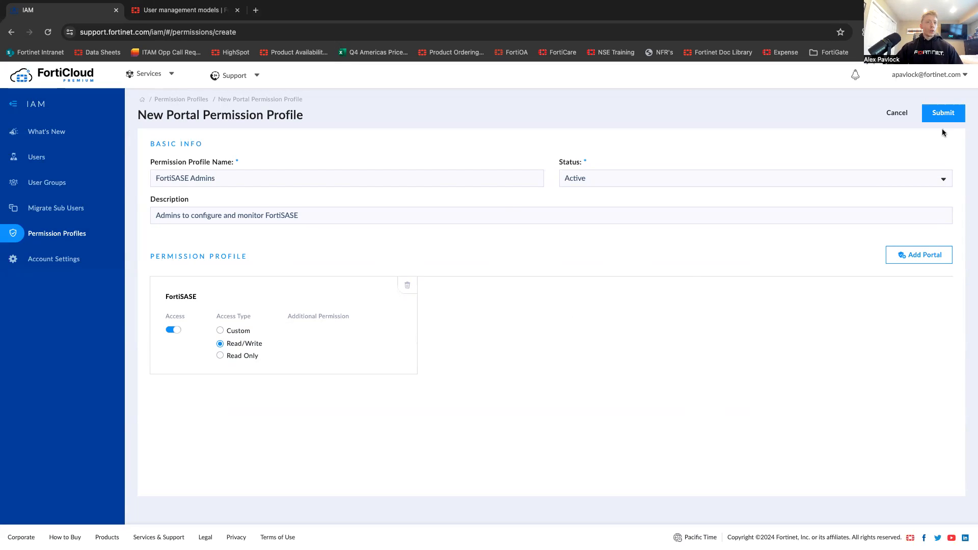
pyautogui.click(949, 118)
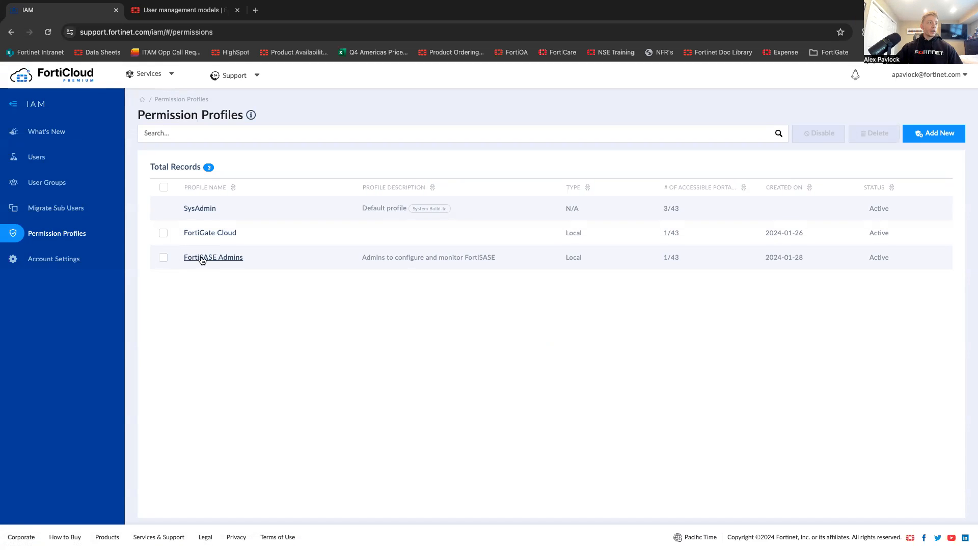
# Step: Create user group 'SASE Admins' with description 'Profile for SASE Admins' and continue to permissions
pyautogui.click(38, 189)
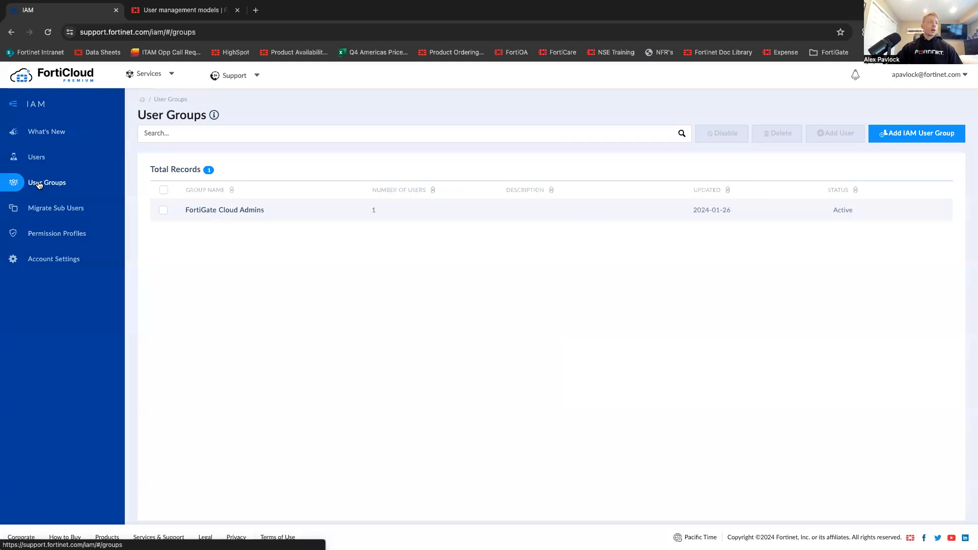
pyautogui.click(888, 137)
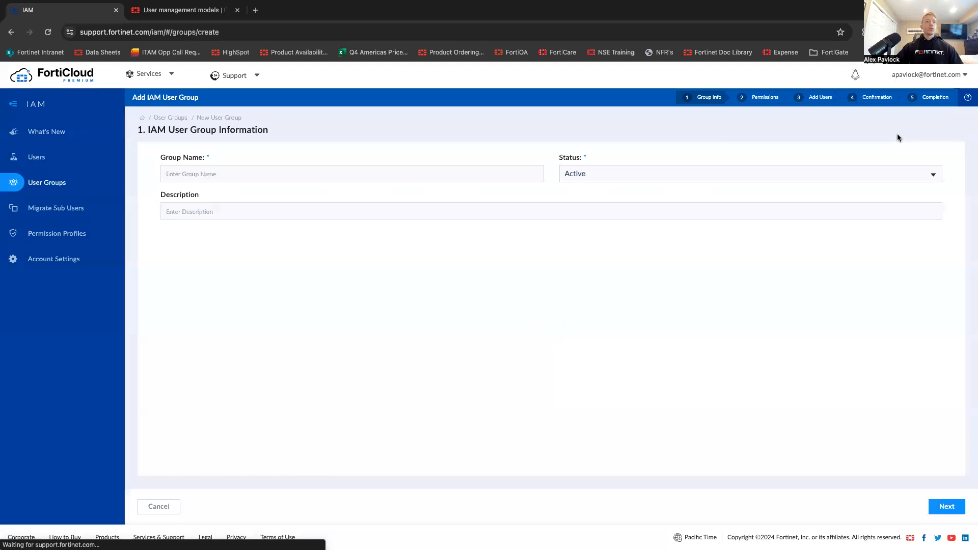
pyautogui.click(363, 173)
pyautogui.write('SASE')
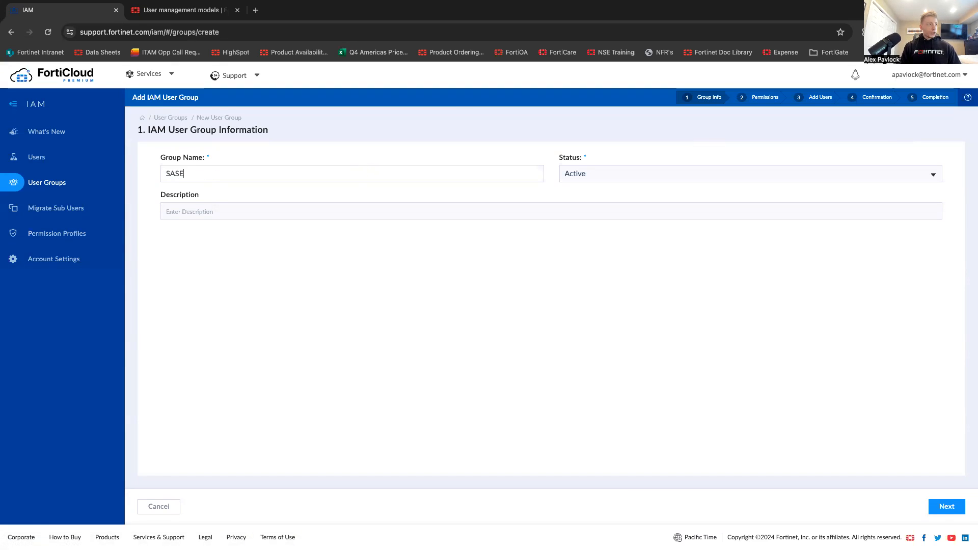
pyautogui.write(' Admins')
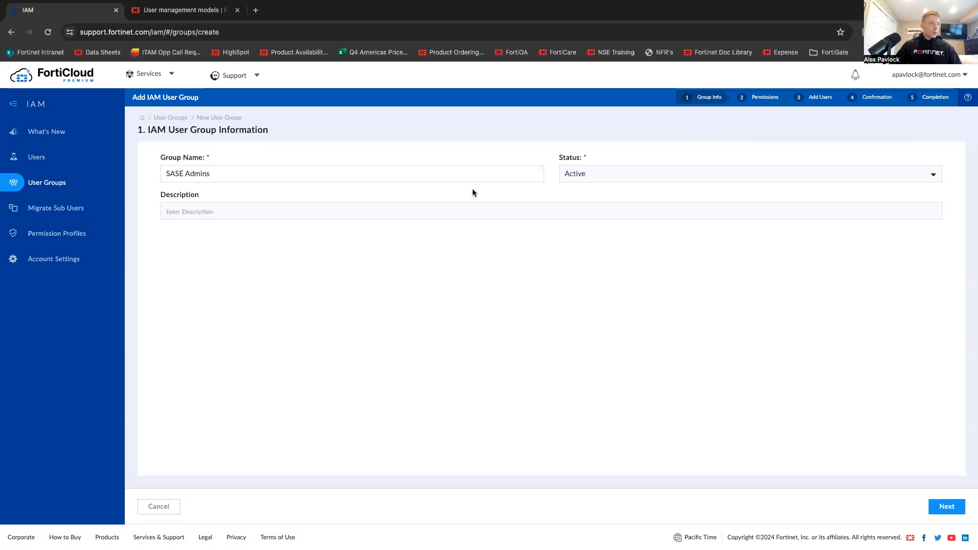
pyautogui.click(372, 210)
pyautogui.write('Profile for SASE Admins')
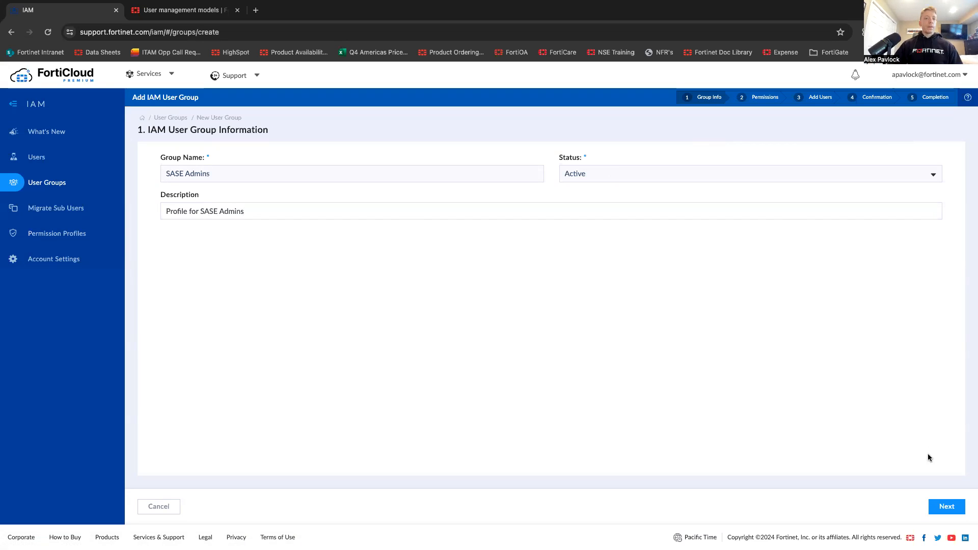
pyautogui.click(947, 506)
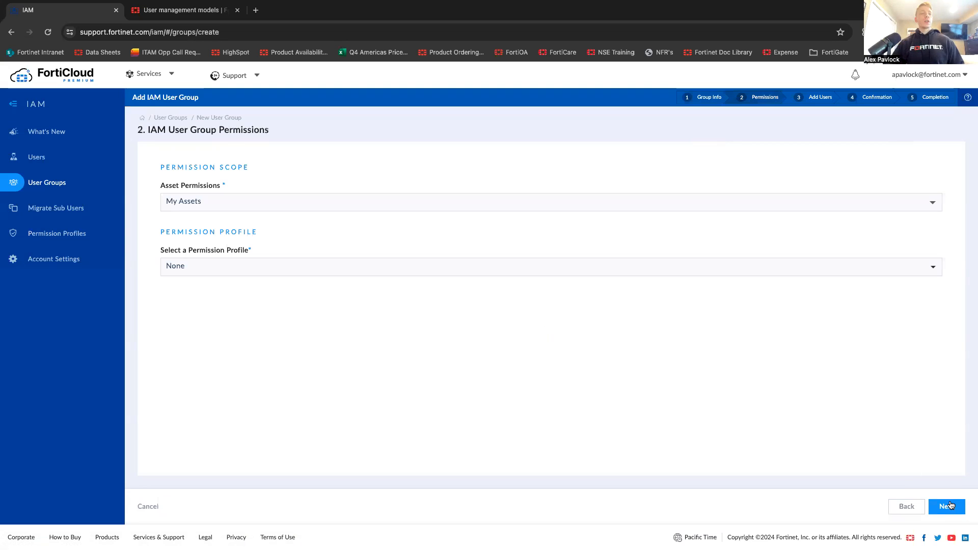
# Step: Keep My Assets scope, choose the FortiSASE Admins permission profile, and continue to Add Users
pyautogui.click(499, 205)
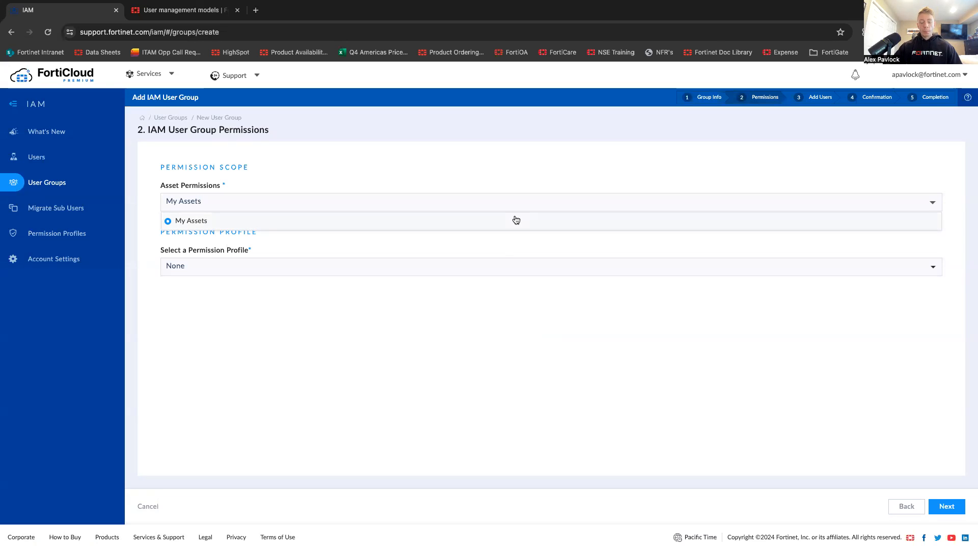
pyautogui.click(512, 236)
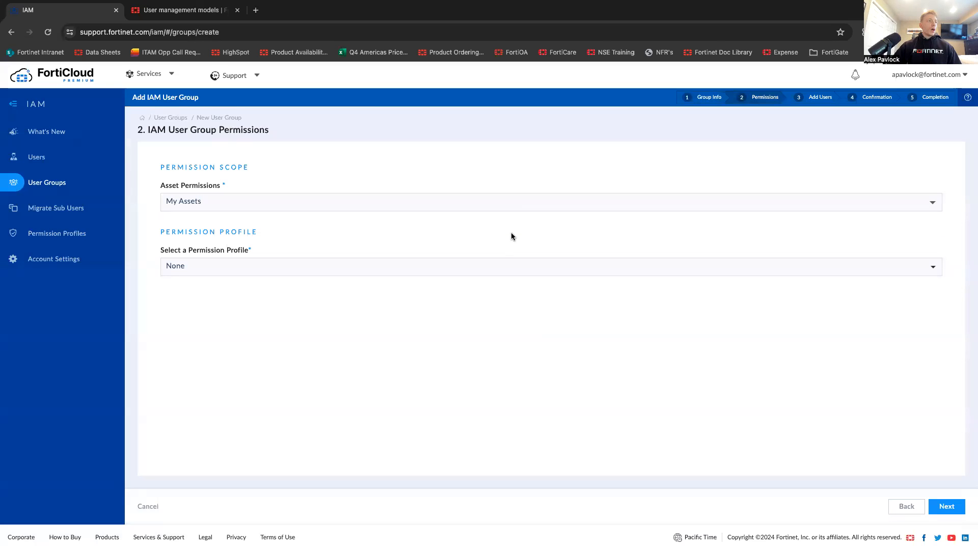
pyautogui.click(237, 266)
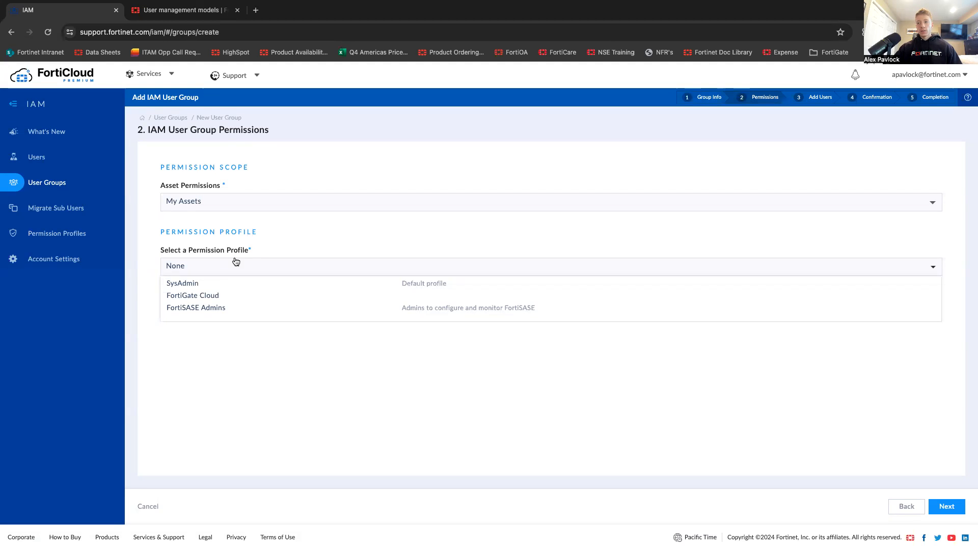
pyautogui.click(213, 309)
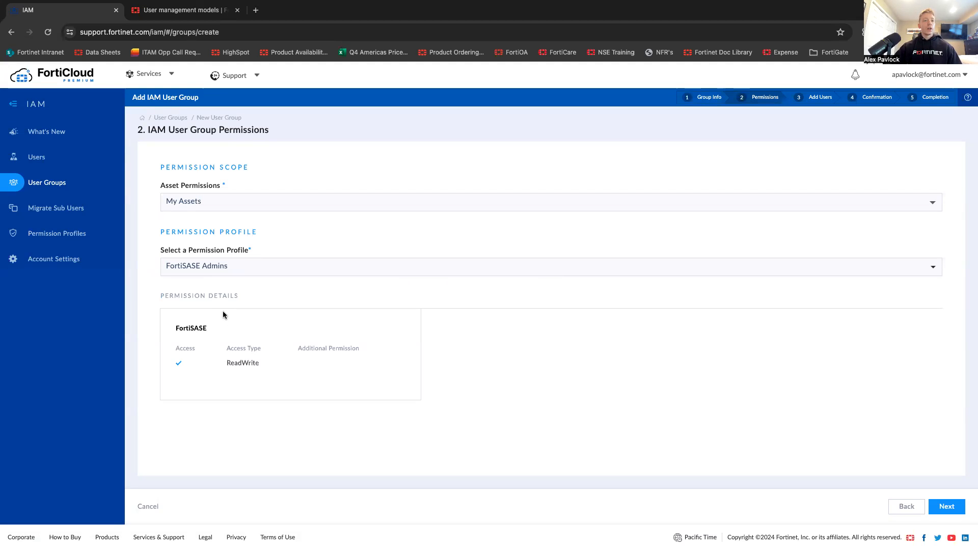
pyautogui.click(953, 506)
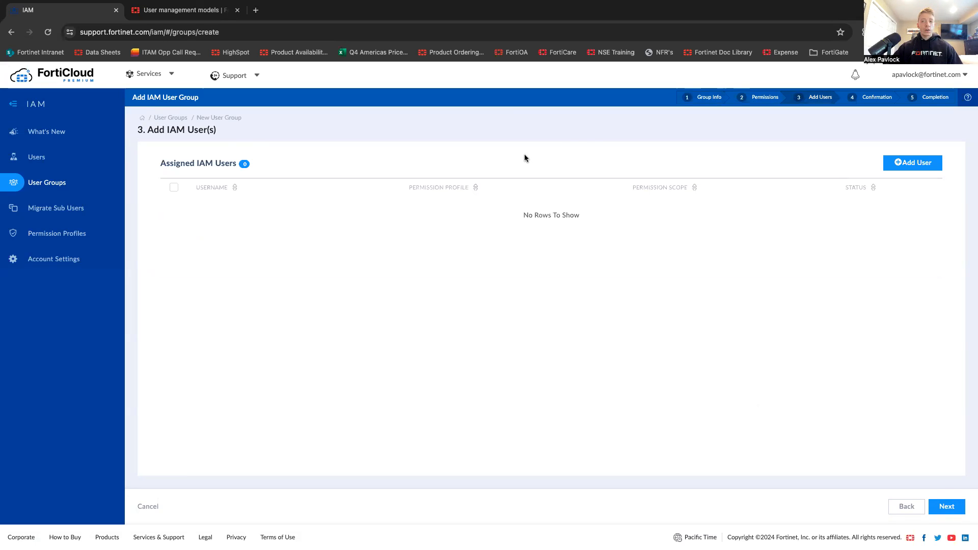
# Step: Skip adding users to SASE Admins and confirm the group's creation
pyautogui.click(920, 163)
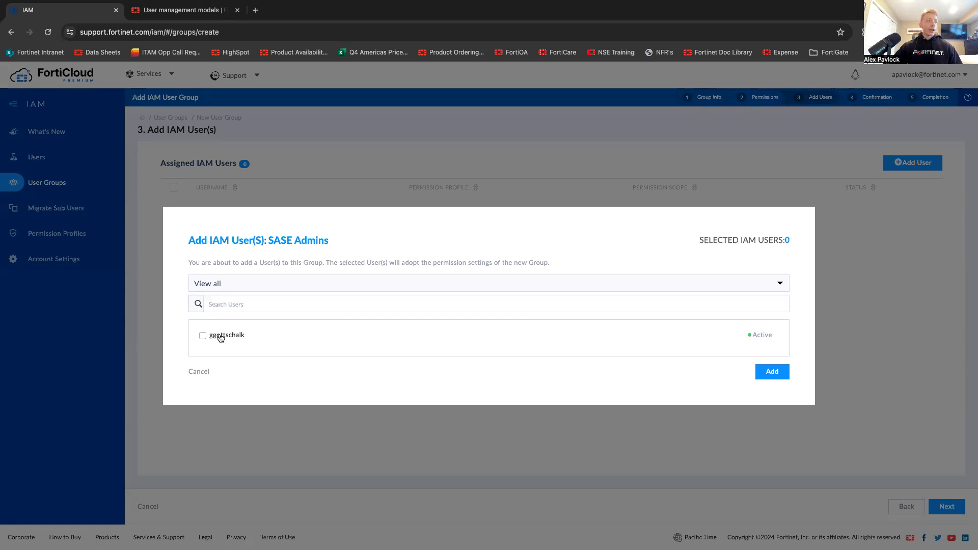
pyautogui.click(198, 372)
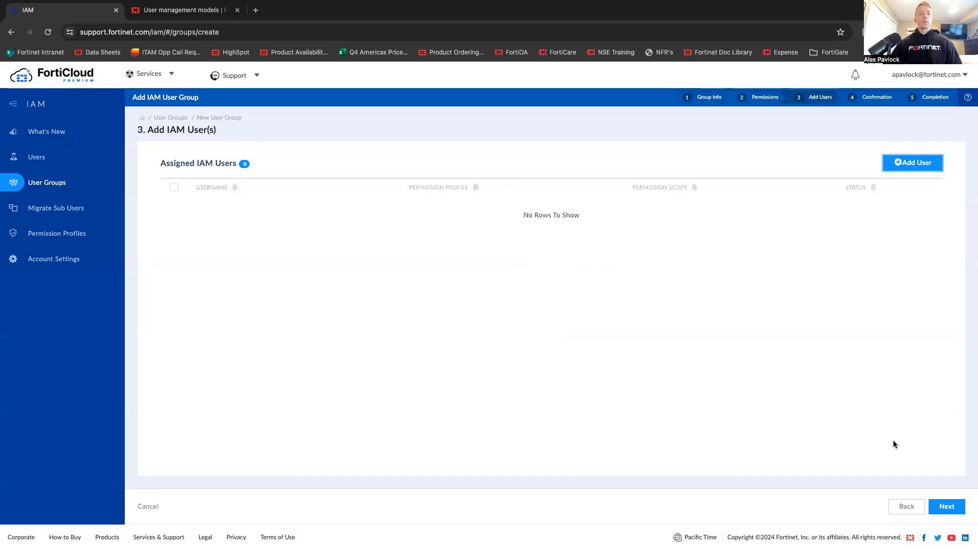
pyautogui.click(949, 506)
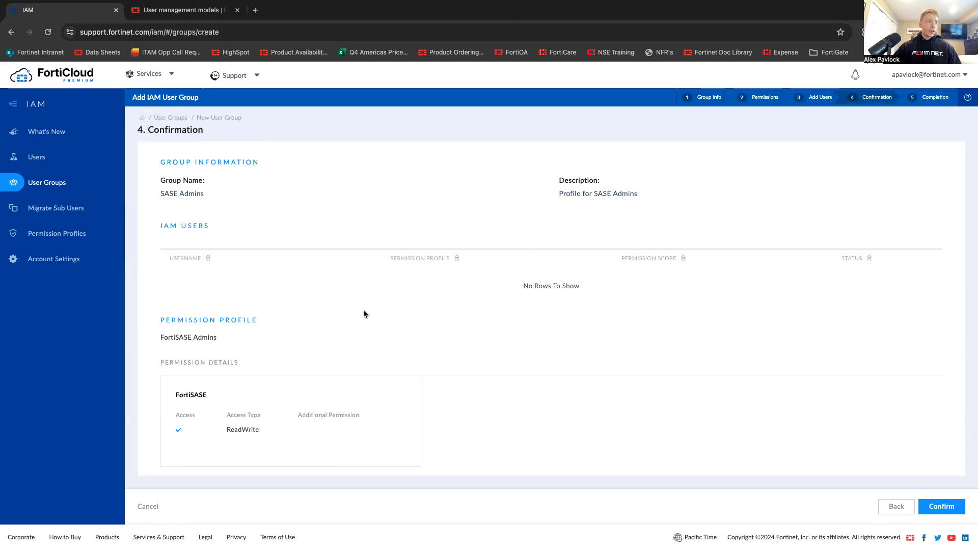
pyautogui.click(952, 504)
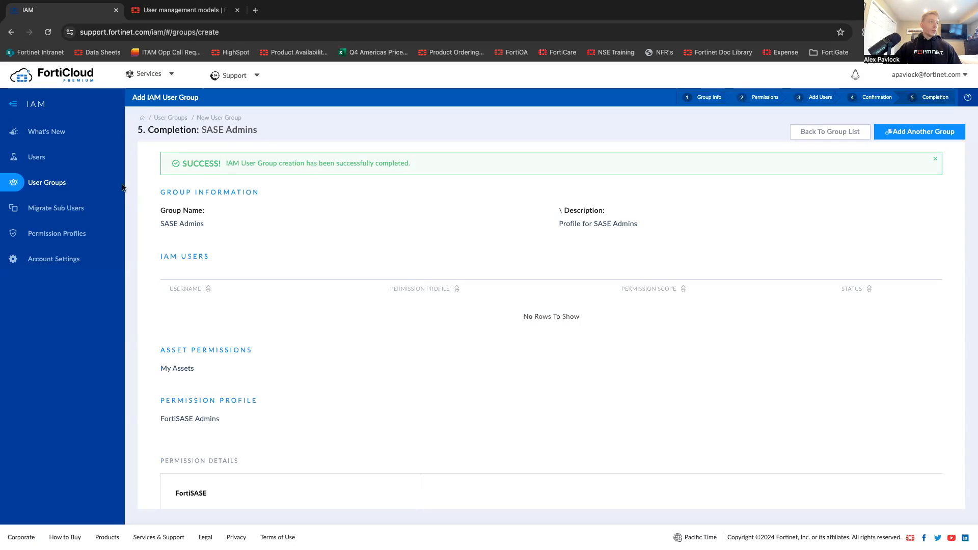
# Step: From the Users page, choose Add New > IAM User to open a blank user form
pyautogui.click(63, 159)
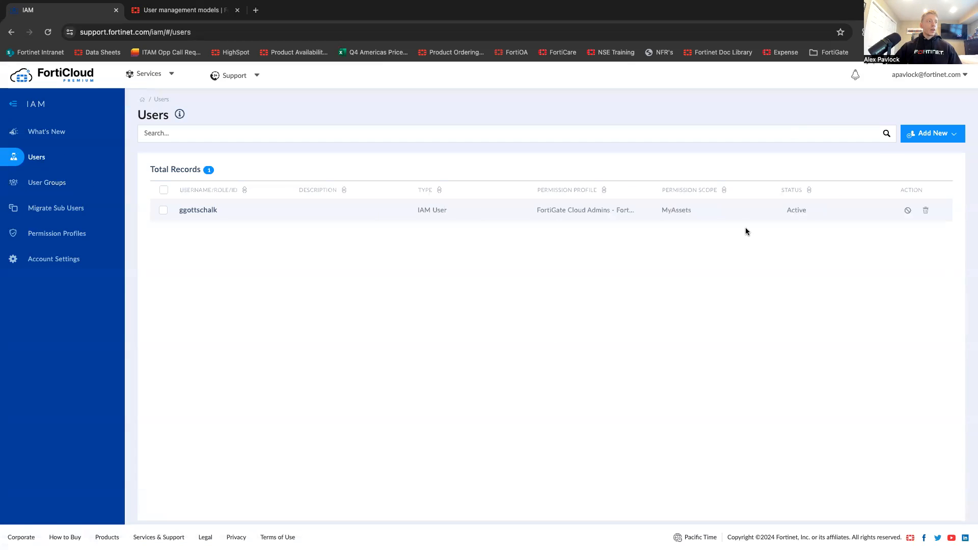
pyautogui.click(928, 135)
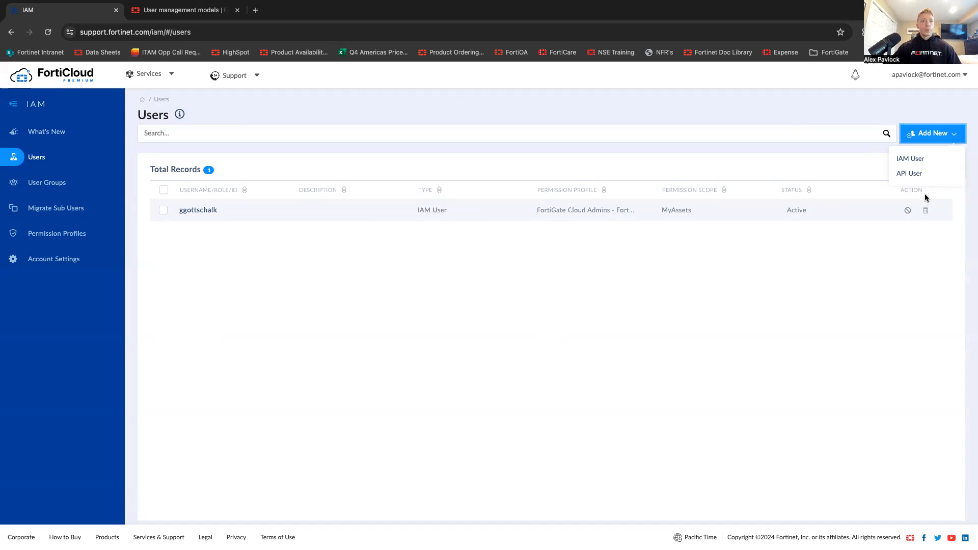
pyautogui.click(916, 160)
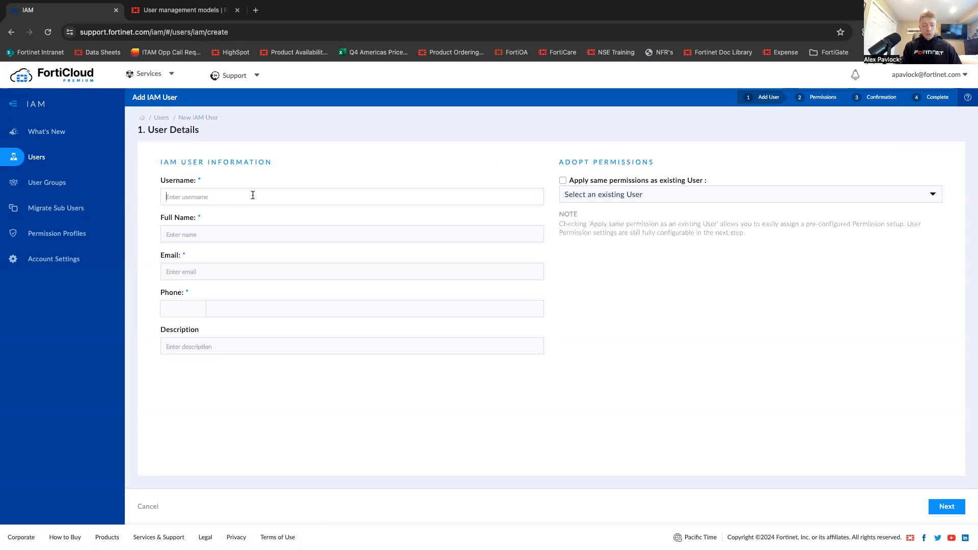
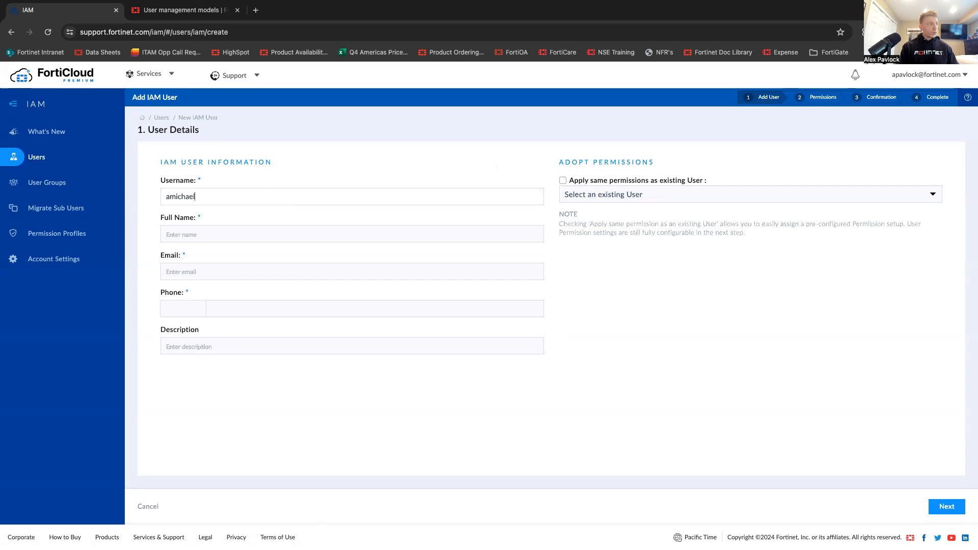
# Step: Enter the new user's username, full name and e-mail address
pyautogui.click(222, 234)
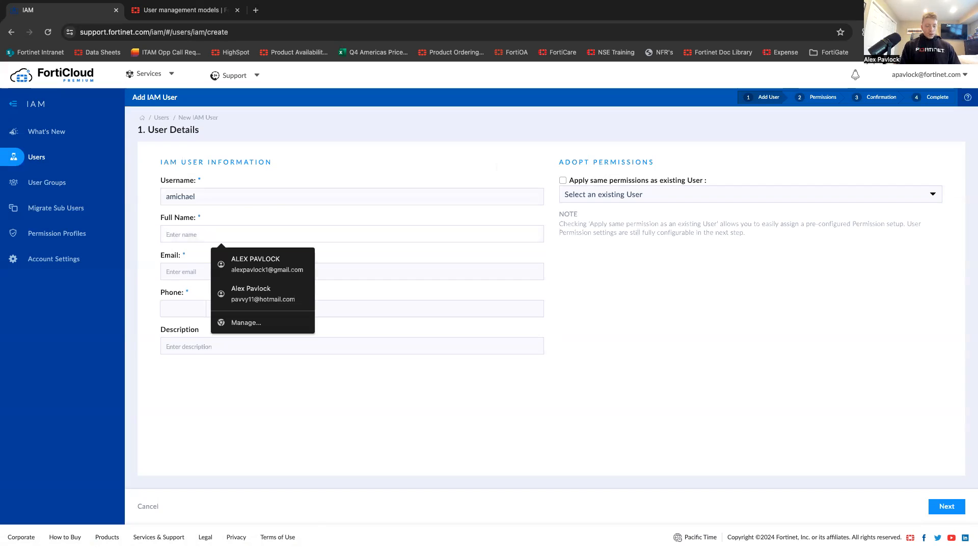
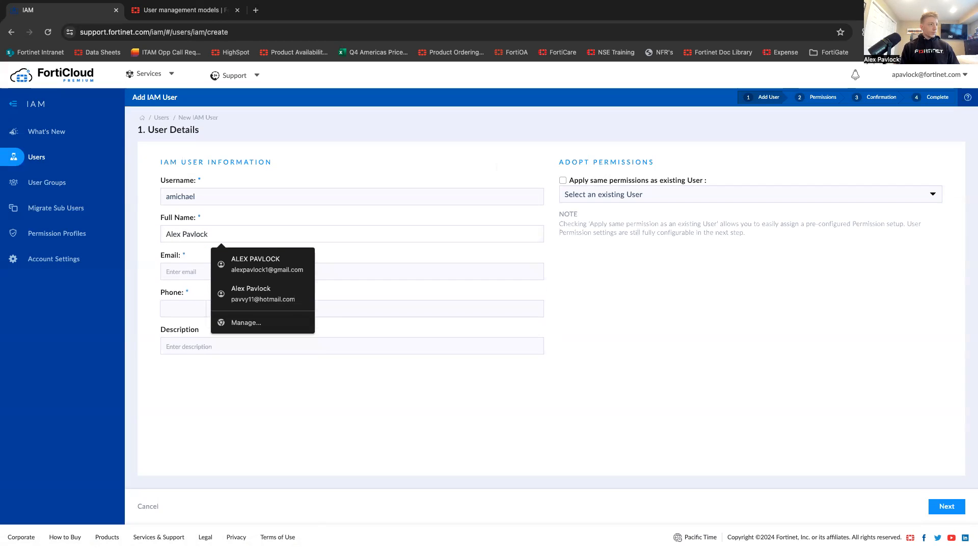
pyautogui.click(169, 271)
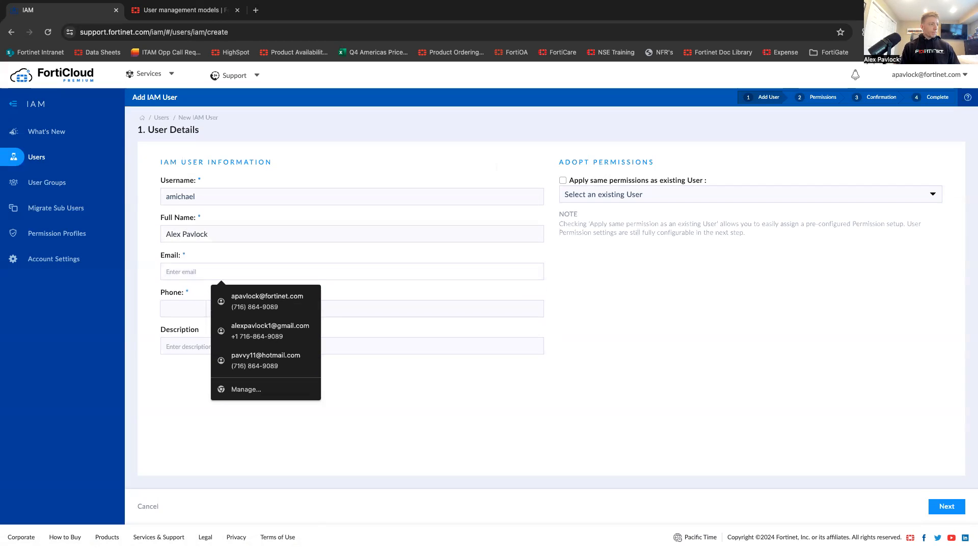
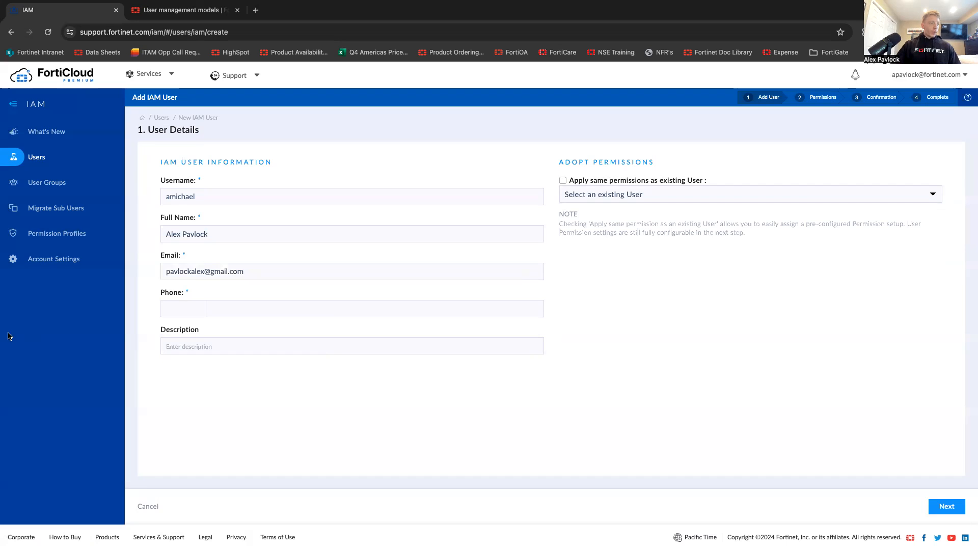
# Step: Enter the user's phone number with UNITED STATES +1 country code and enable copying existing-user permissions
pyautogui.click(242, 307)
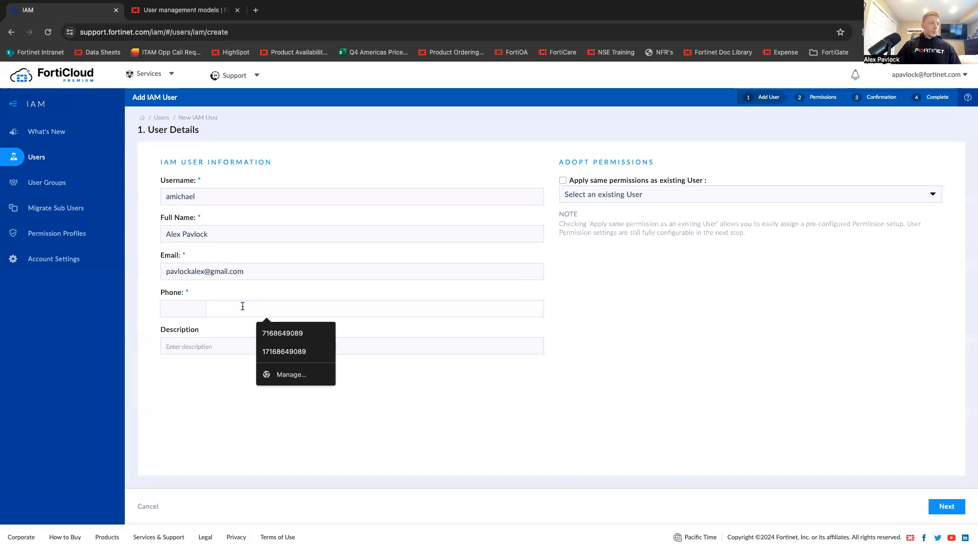
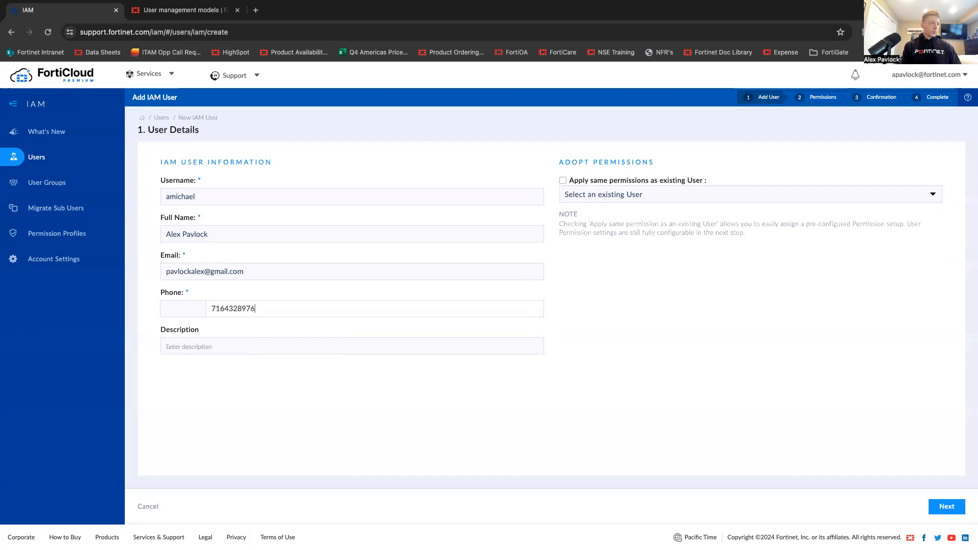
pyautogui.click(225, 350)
pyautogui.click(177, 316)
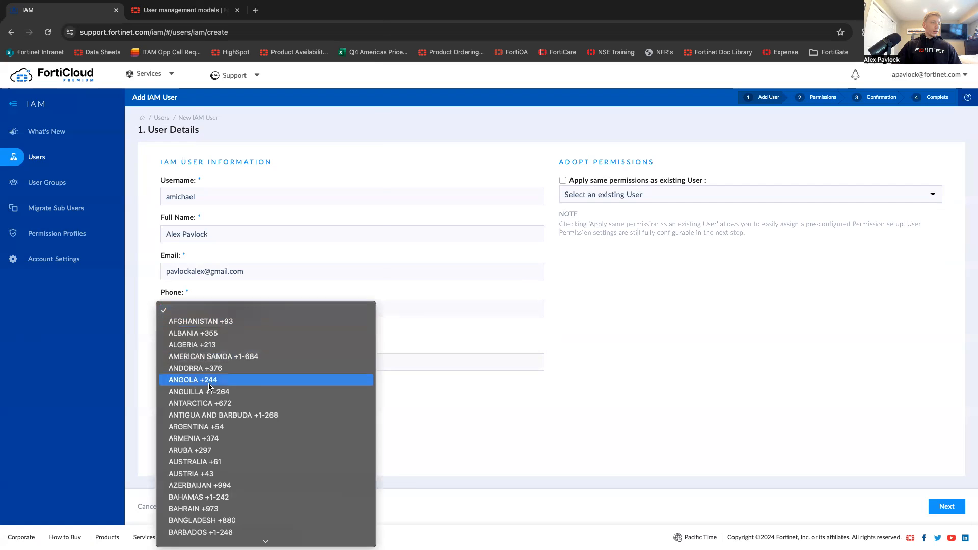
pyautogui.scroll(-20, 209, 388)
pyautogui.scroll(-3, 209, 388)
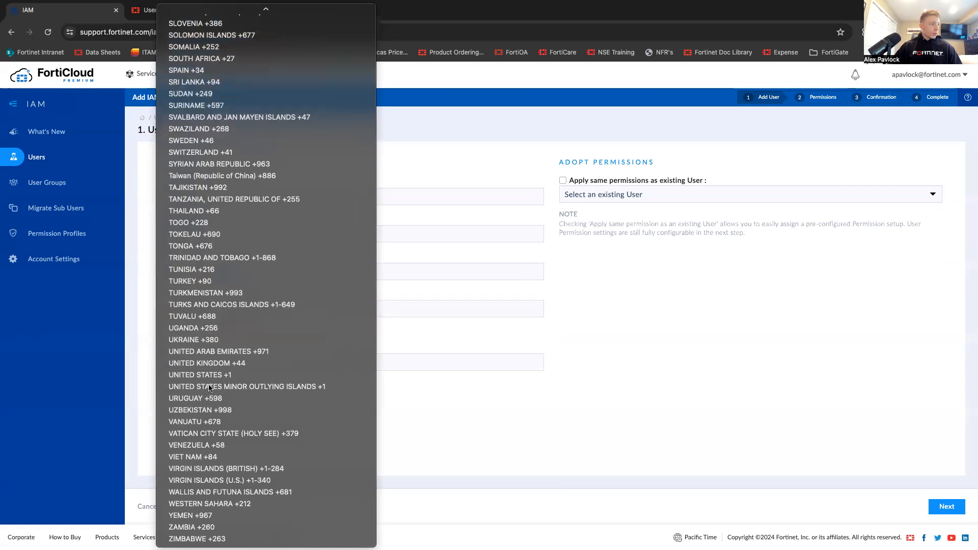
pyautogui.click(209, 374)
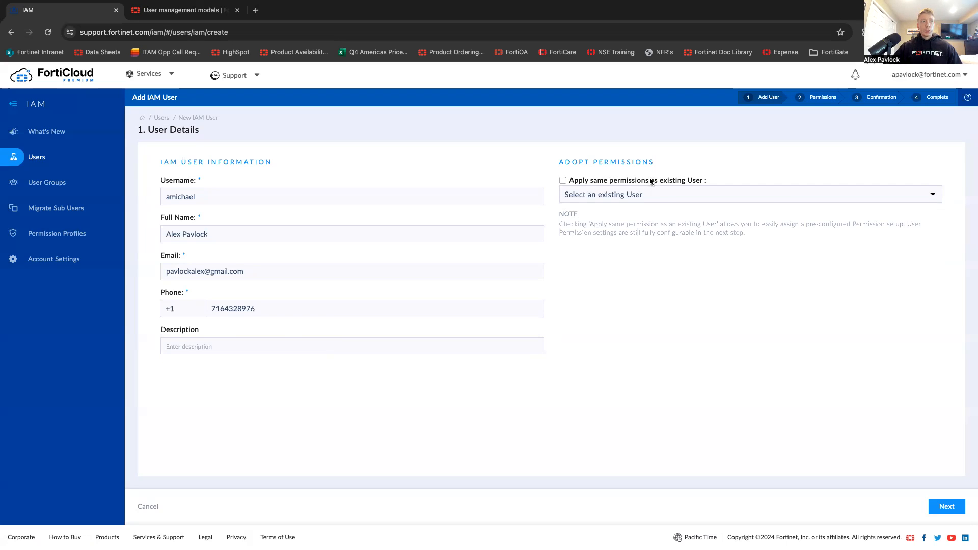
pyautogui.click(564, 181)
# Step: Turn off 'Apply same permissions as existing User' and advance to the User Permissions step
pyautogui.click(584, 196)
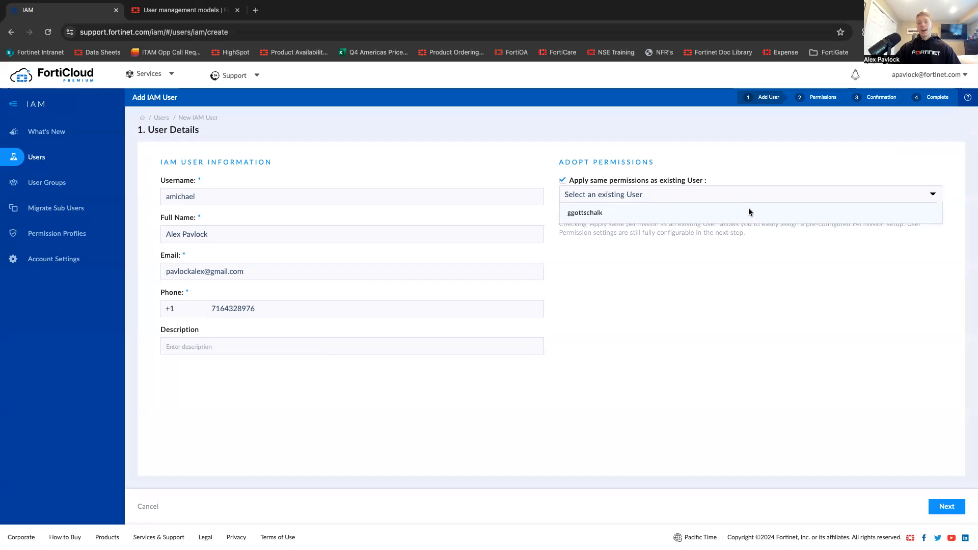
pyautogui.click(686, 180)
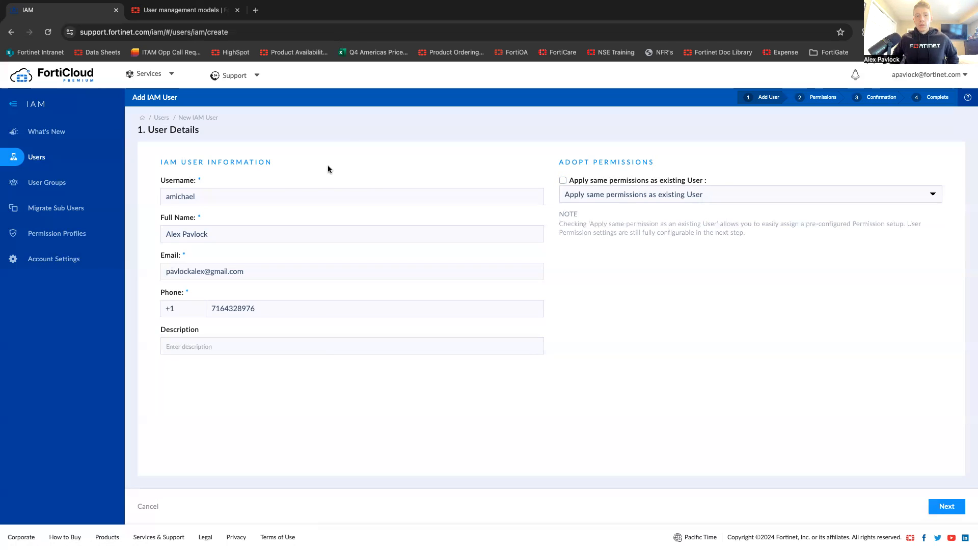
pyautogui.doubleClick(544, 196)
pyautogui.click(550, 194)
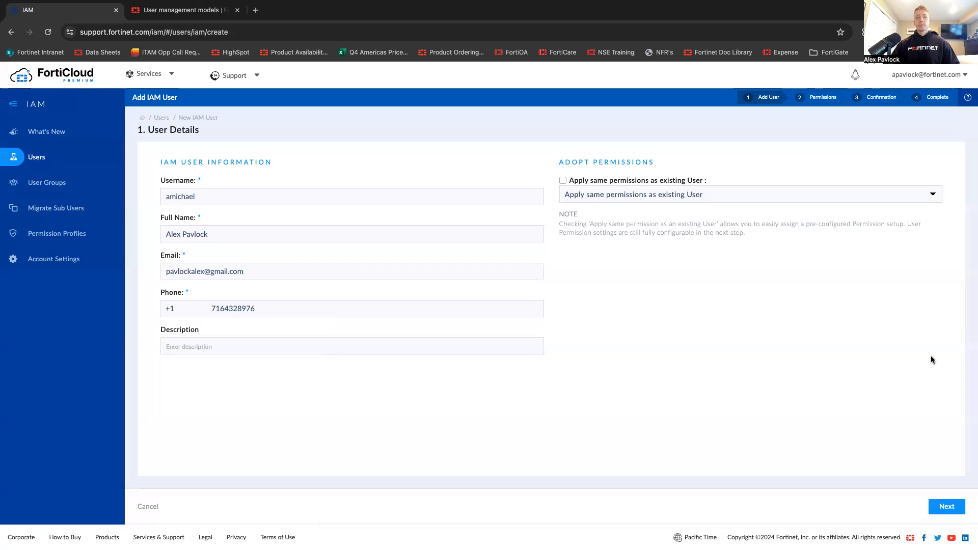
pyautogui.click(947, 506)
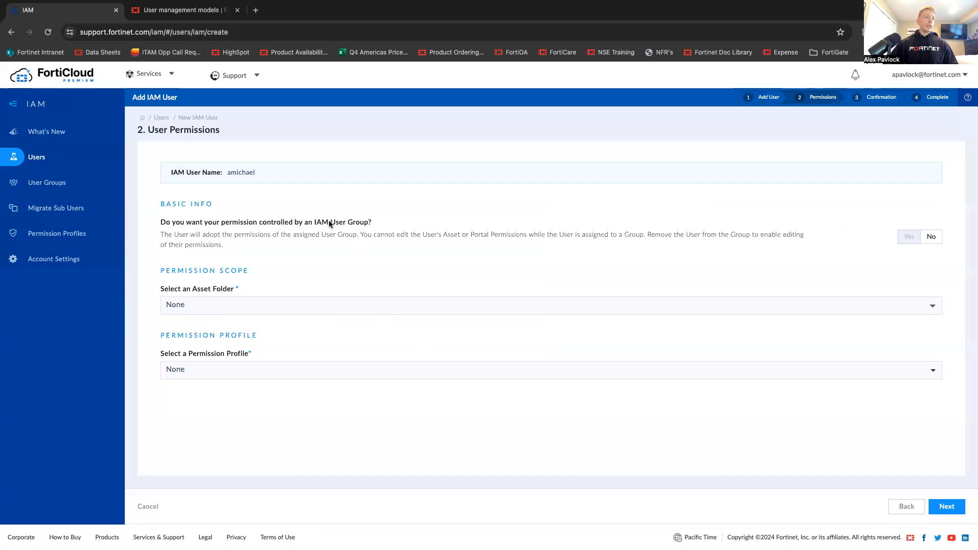
# Step: Let the SASE Admins user group control the new user's permissions and advance to Confirmation
pyautogui.click(909, 237)
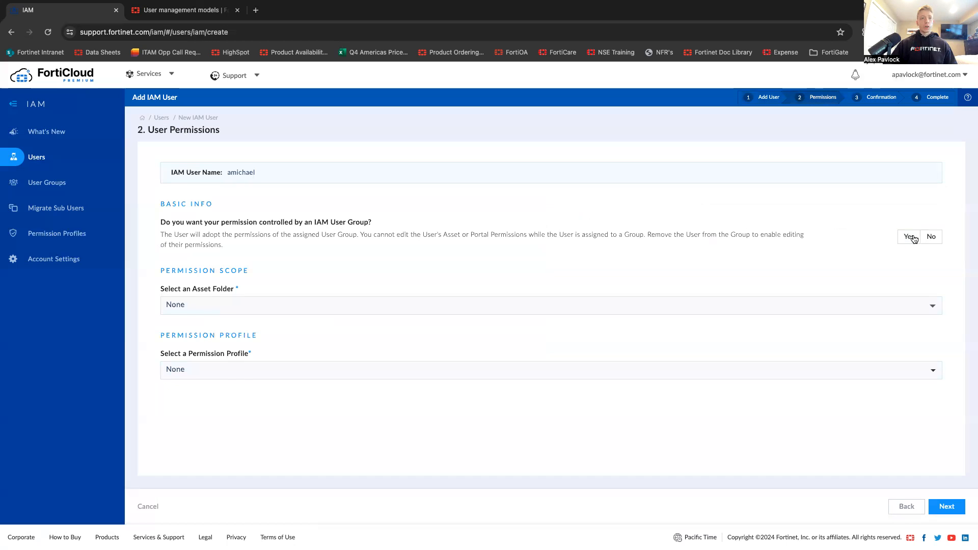
pyautogui.click(574, 268)
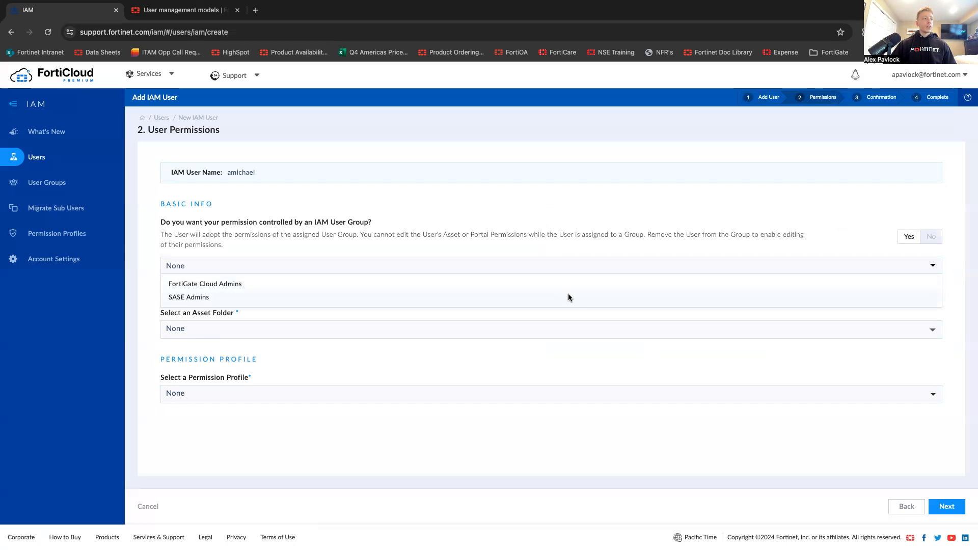
pyautogui.click(200, 300)
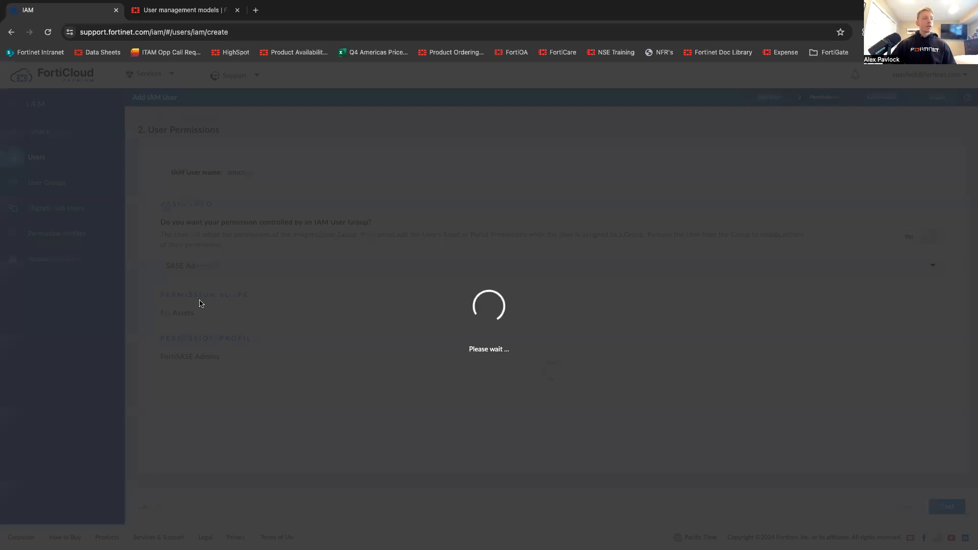
pyautogui.scroll(-2, 411, 336)
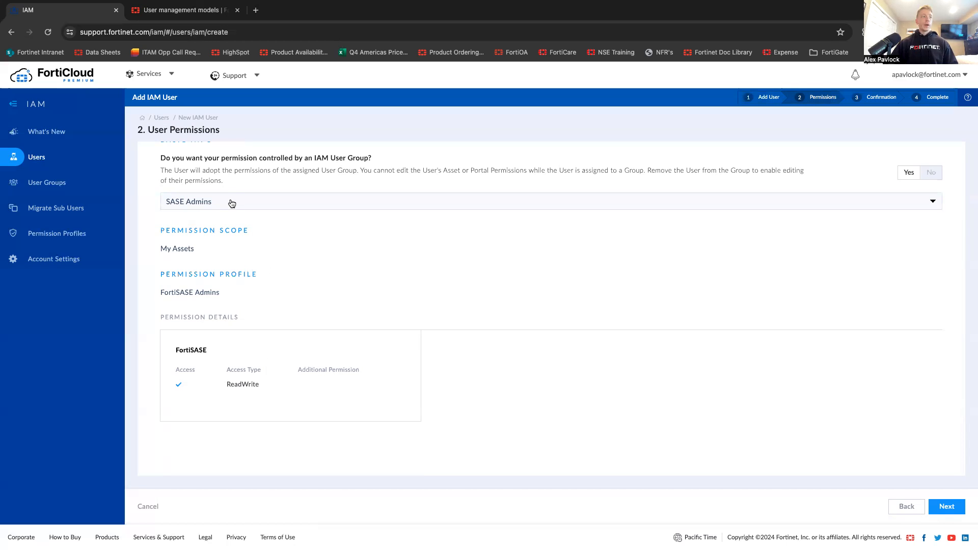
pyautogui.click(947, 506)
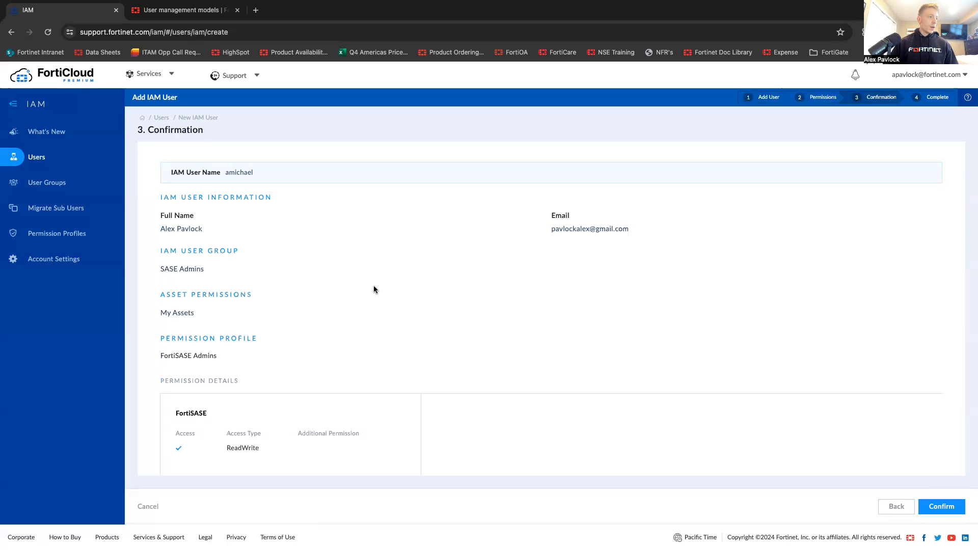
# Step: Confirm the new IAM user with SASE Admins group and FortiSASE ReadWrite access
pyautogui.click(947, 507)
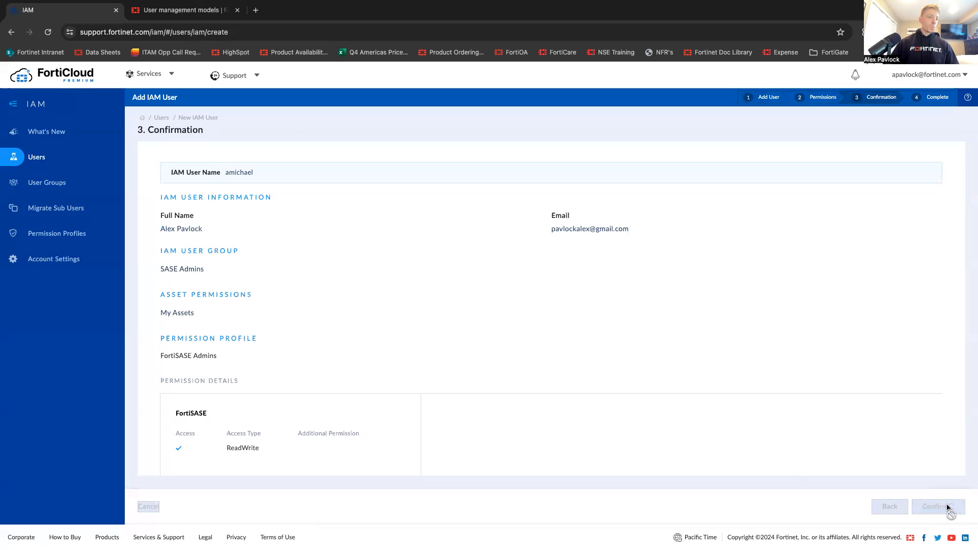
pyautogui.scroll(-2, 641, 428)
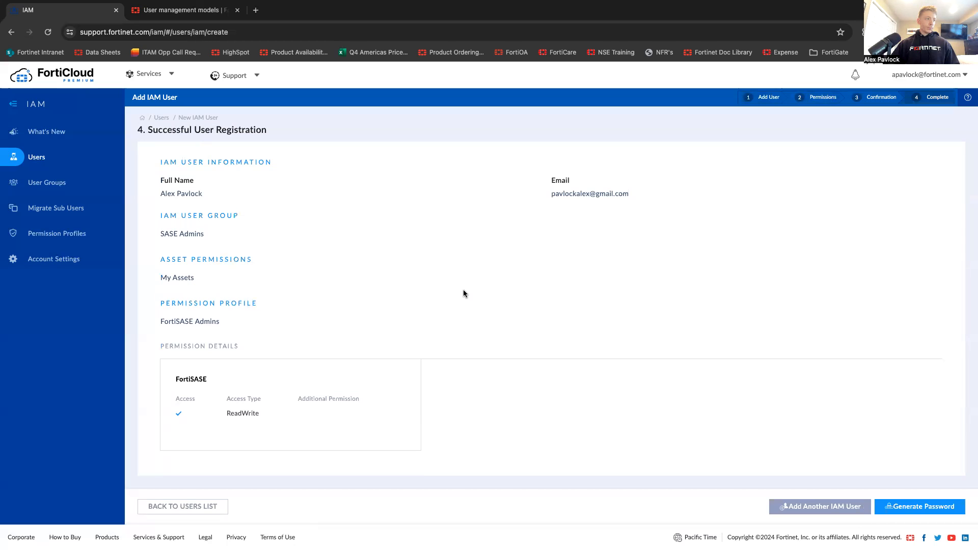
# Step: Generate a 5-day reset-password login link, select and copy it, and bring up Chrome's Dock menu
pyautogui.click(925, 511)
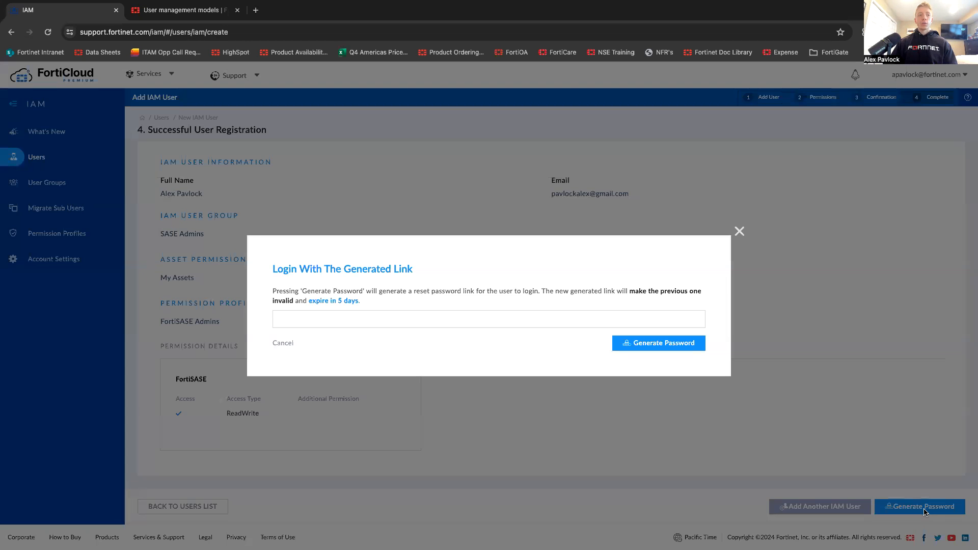
pyautogui.click(647, 351)
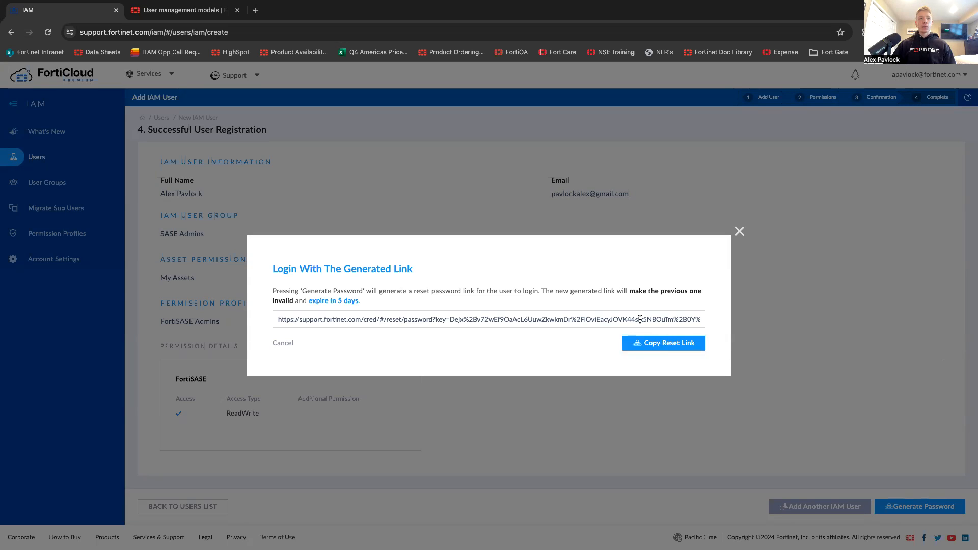
pyautogui.tripleClick(639, 317)
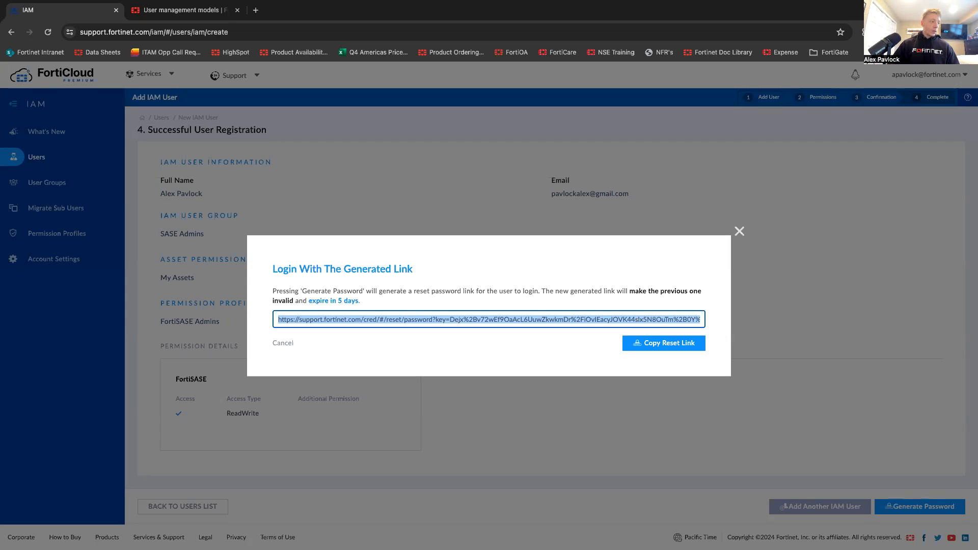
pyautogui.moveTo(227, 548)
pyautogui.rightClick(247, 531)
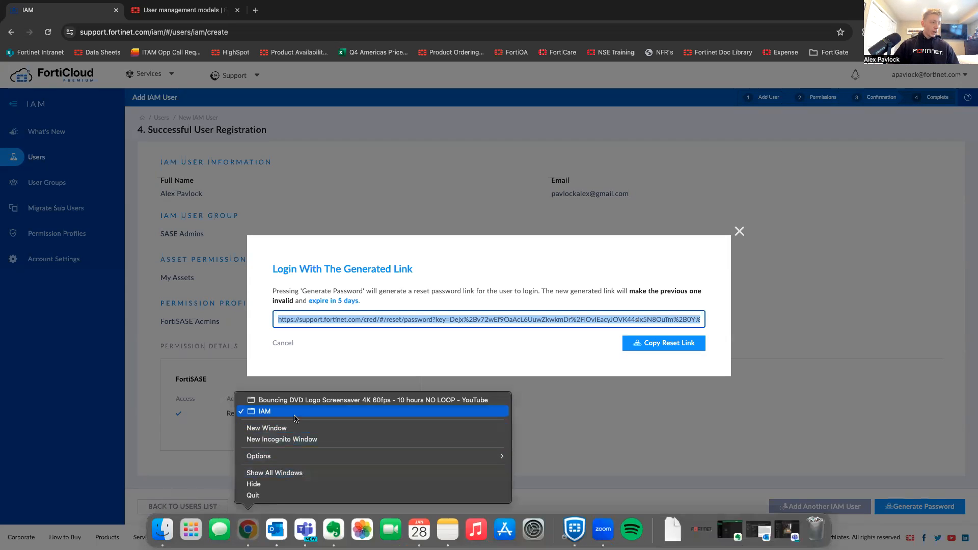
# Step: Open the copied reset link in a new Chrome Incognito window
pyautogui.click(292, 442)
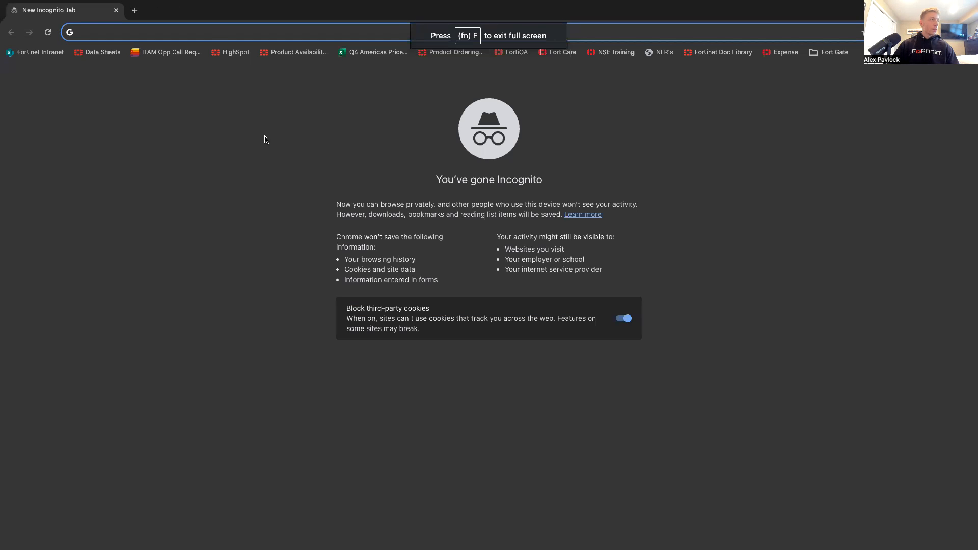
pyautogui.press('super+v')
pyautogui.press('Return')
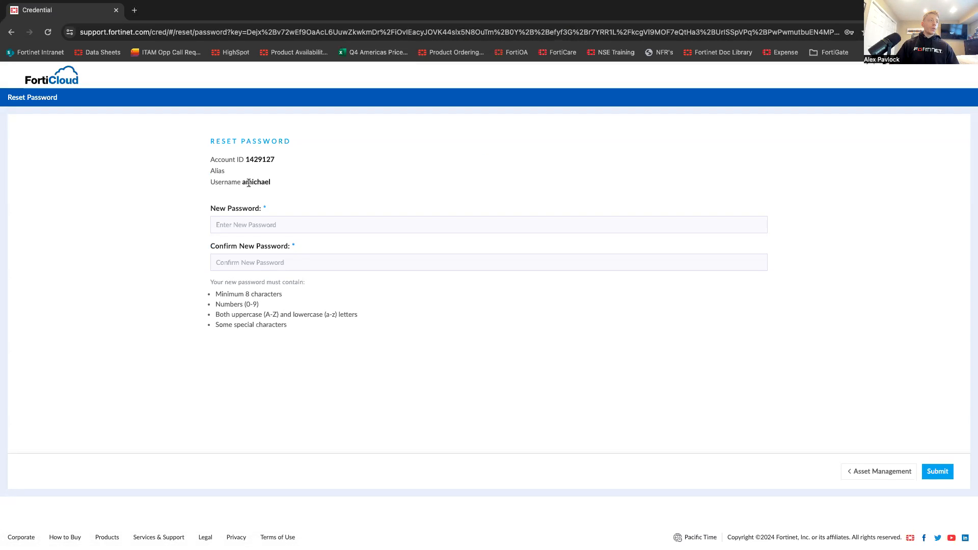
# Step: Enter the new password and its confirmation, then submit
pyautogui.click(259, 228)
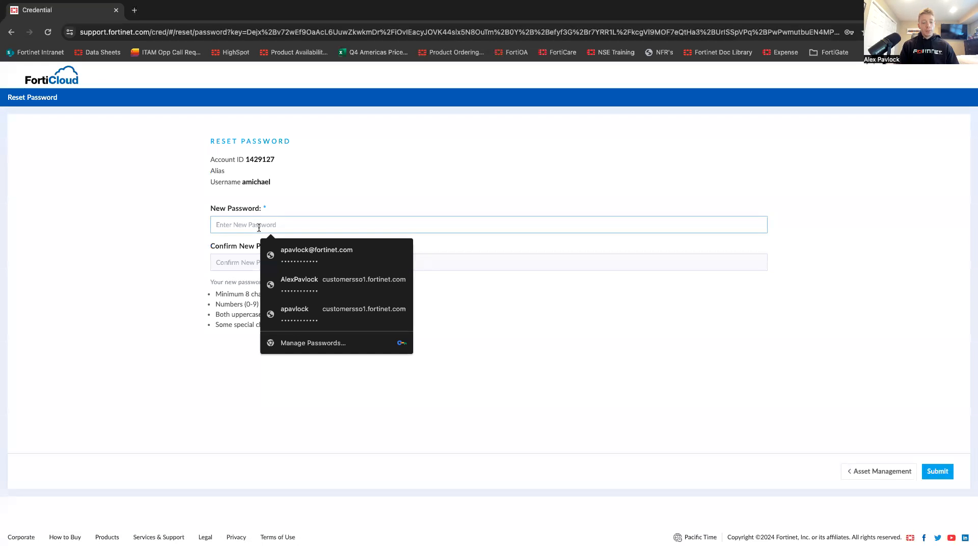
pyautogui.write('•••••••••••')
pyautogui.press('Tab')
pyautogui.write('••••')
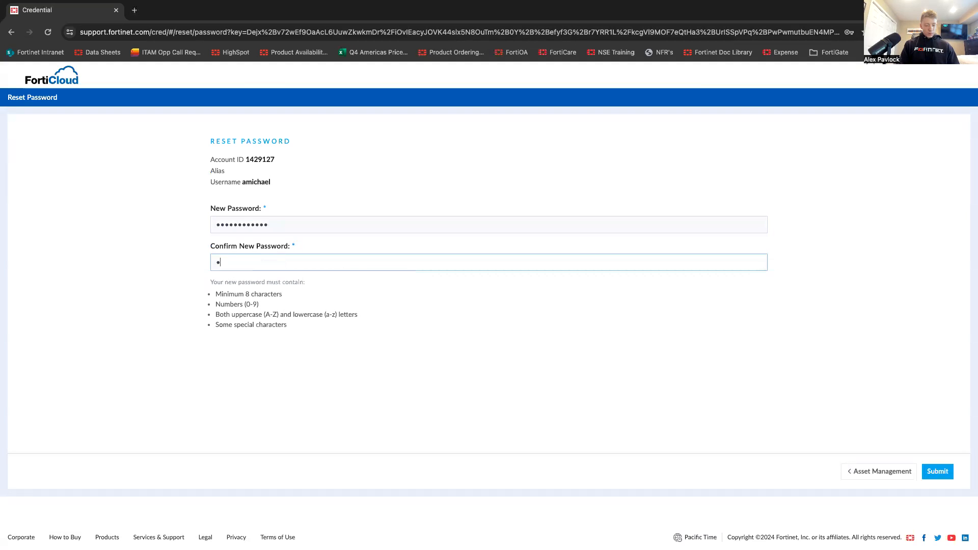
pyautogui.write('•••••••')
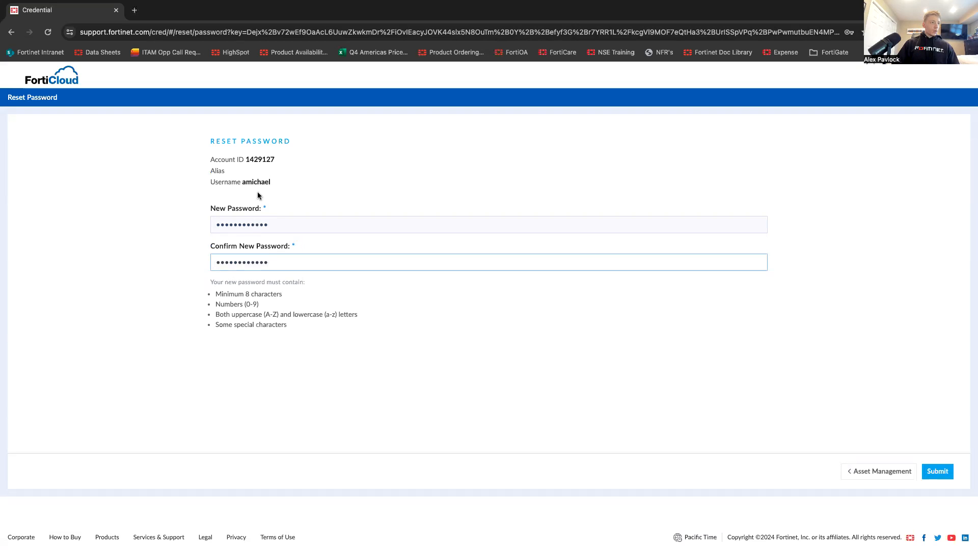
pyautogui.doubleClick(277, 219)
pyautogui.write('•••••••')
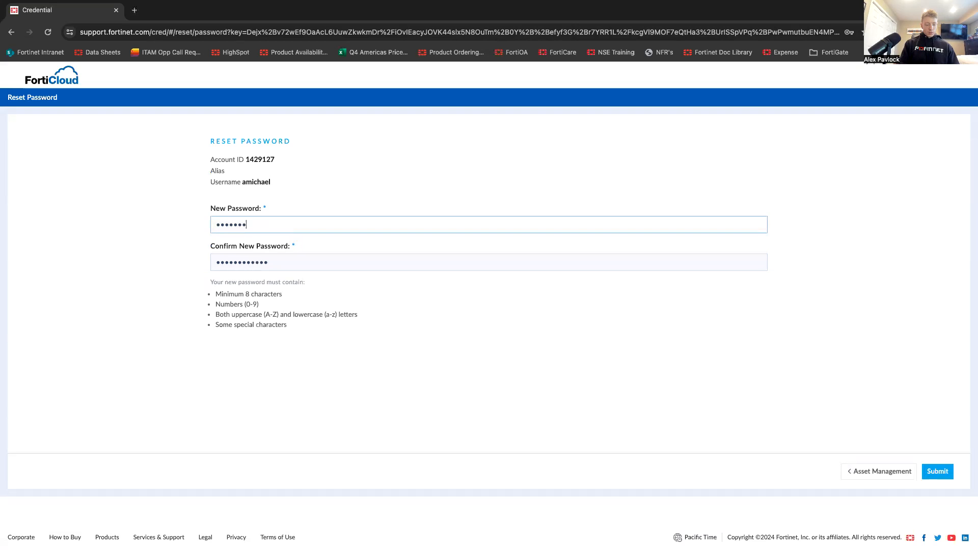
pyautogui.click(422, 369)
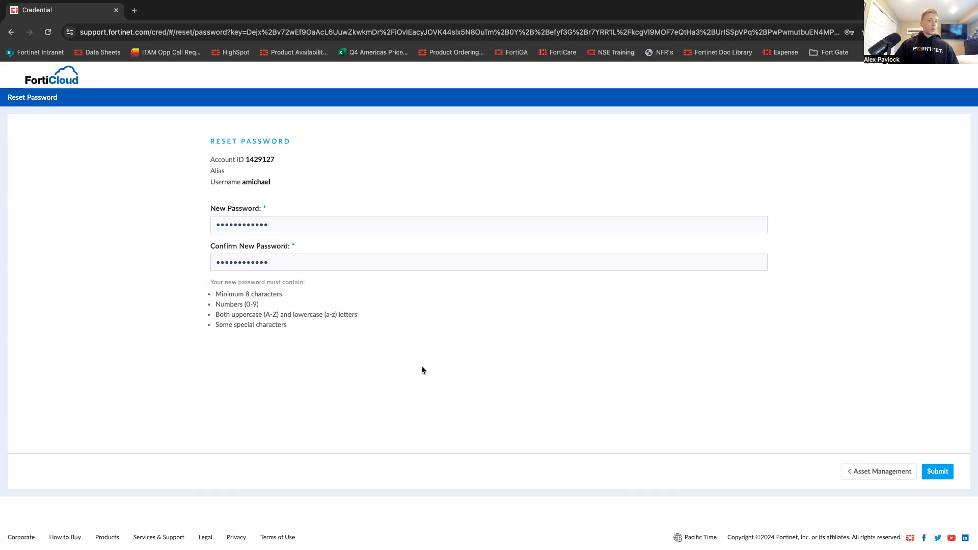
pyautogui.click(935, 469)
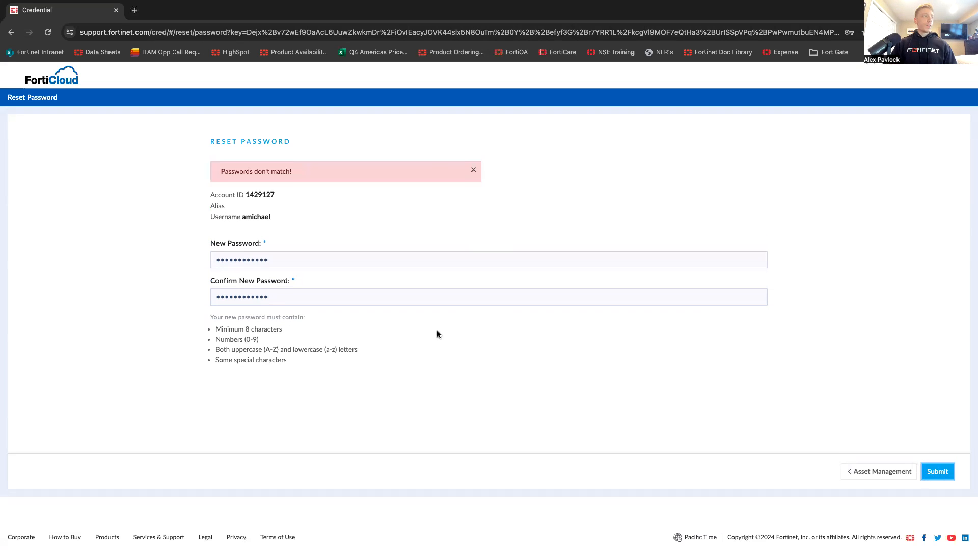
# Step: Retype the new password and confirmation so they match, and resubmit
pyautogui.doubleClick(319, 257)
pyautogui.write('••••••••')
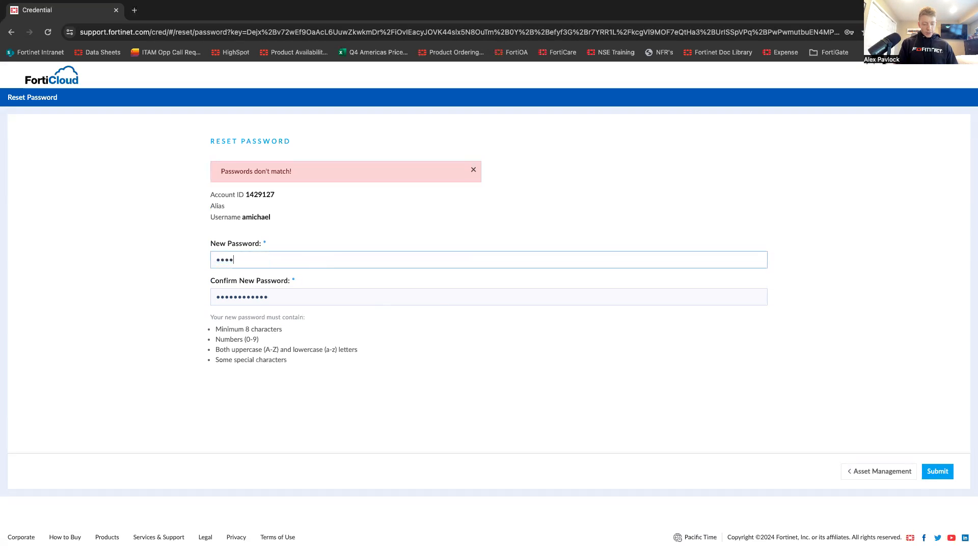
pyautogui.press('Tab')
pyautogui.write('•••••••••••')
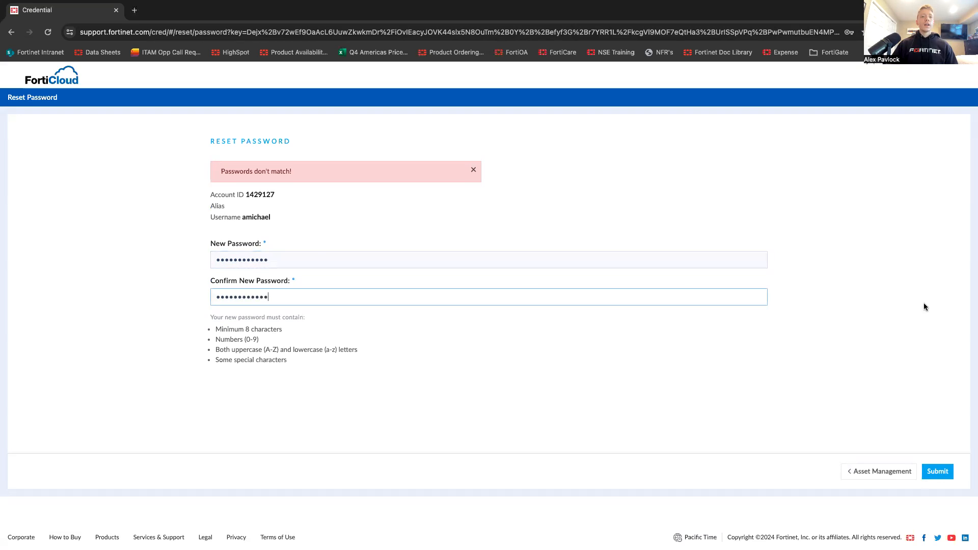
pyautogui.click(939, 471)
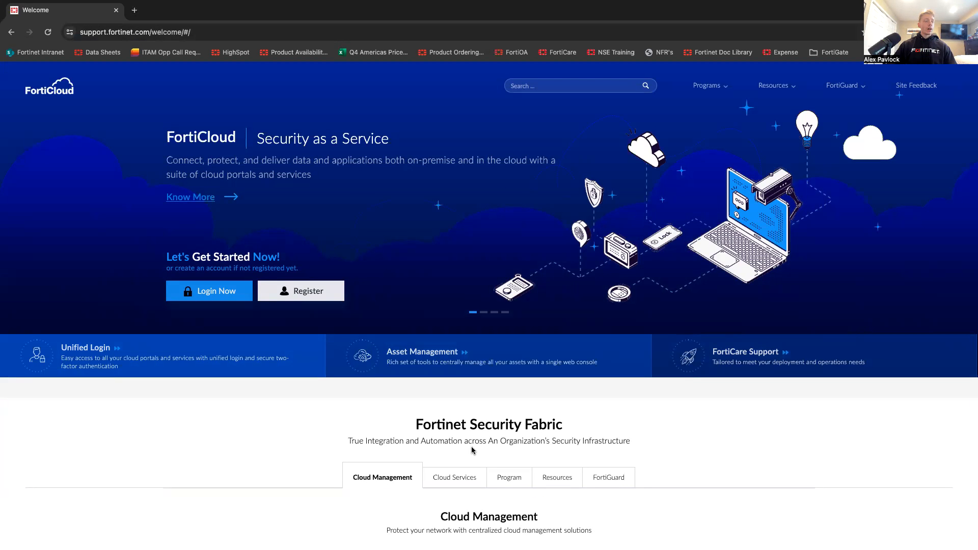
# Step: Open the IAM LOGIN form at the Account ID field, then close the admin's generated-link dialog
pyautogui.click(212, 296)
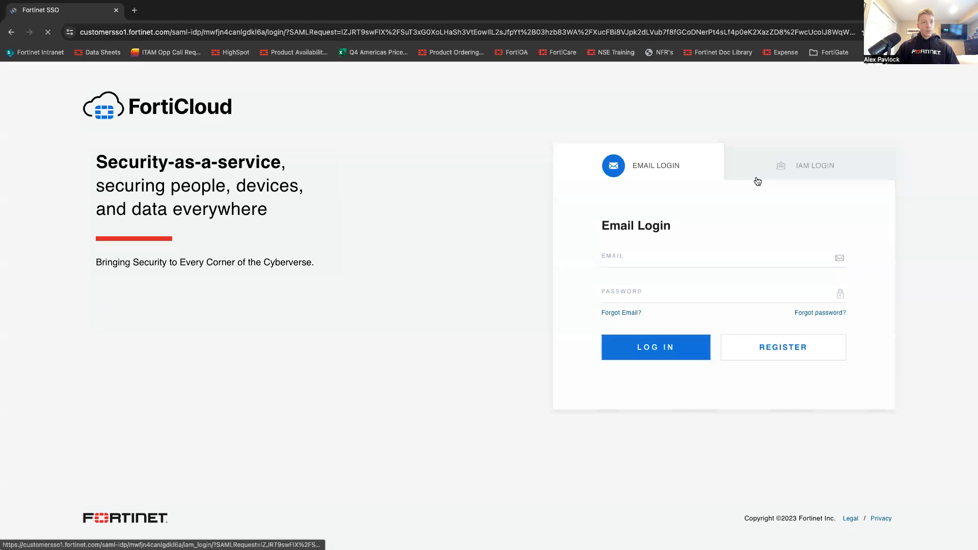
pyautogui.click(756, 176)
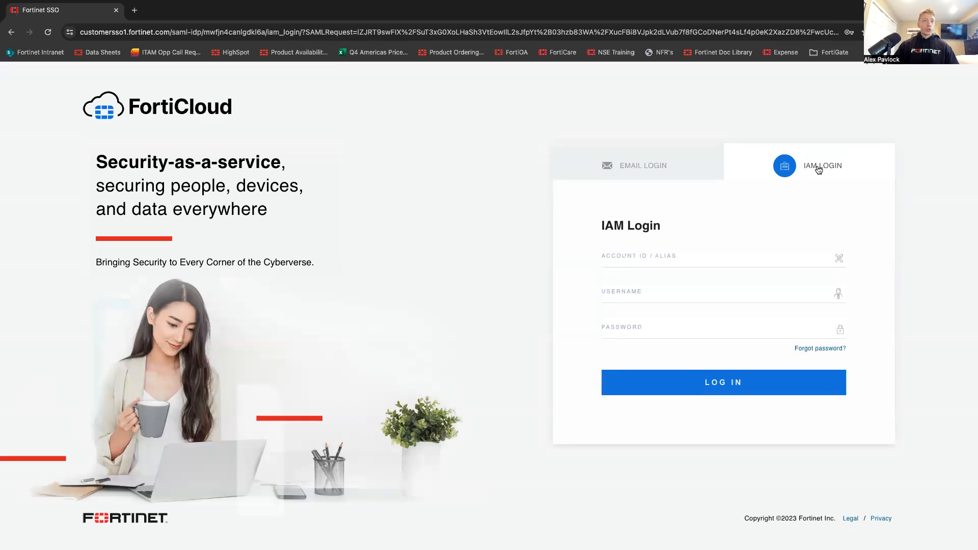
pyautogui.click(769, 252)
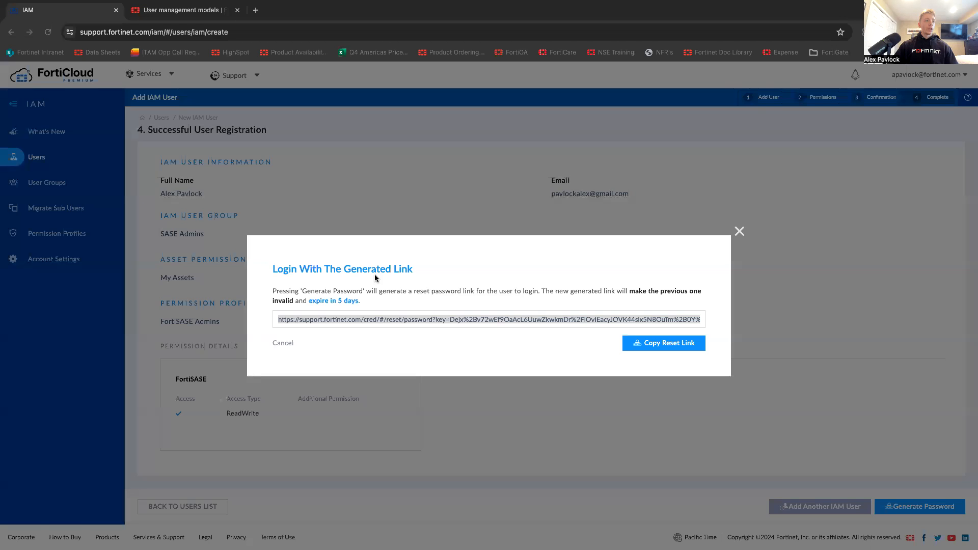
pyautogui.click(739, 233)
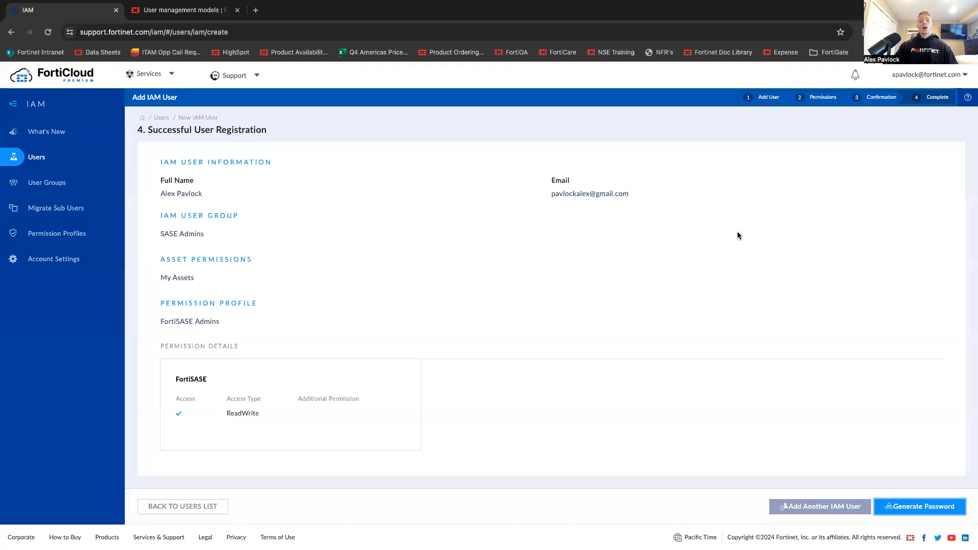
# Step: Copy the account ID from the admin account dropdown
pyautogui.click(923, 75)
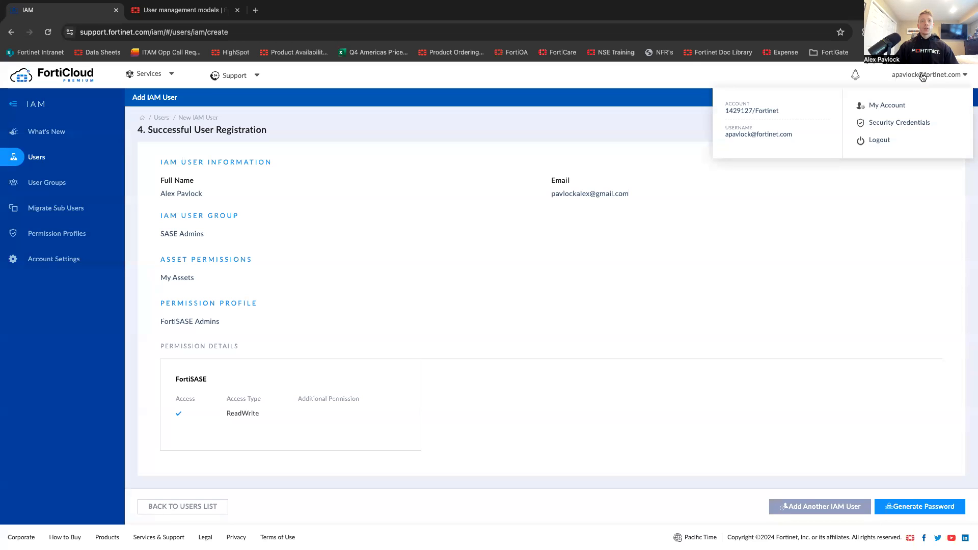
pyautogui.doubleClick(943, 75)
pyautogui.moveTo(752, 111); pyautogui.dragTo(729, 114)
pyautogui.click(181, 10)
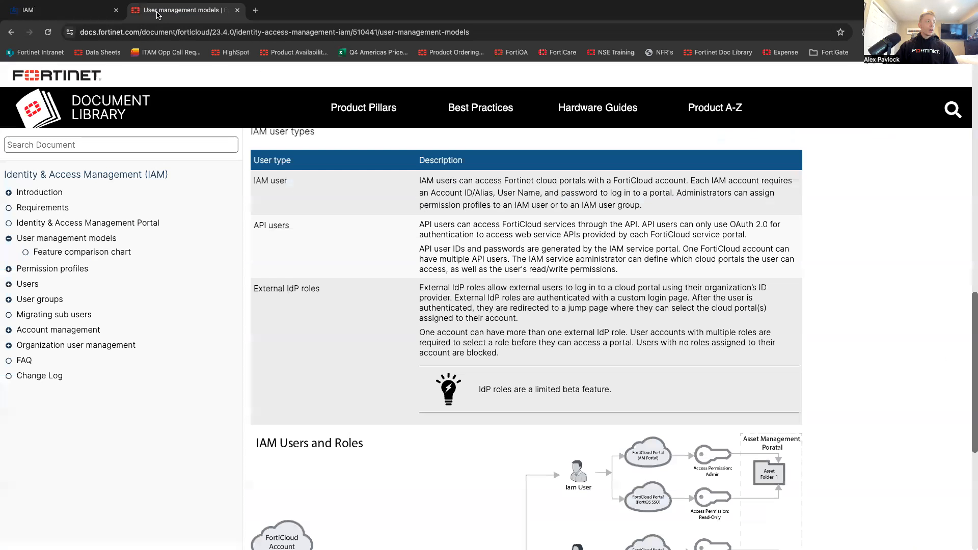
pyautogui.click(57, 18)
# Step: Fill the Incognito IAM login form with the account ID, the new user's username and password
pyautogui.hotkey('ctrl', 'Right')
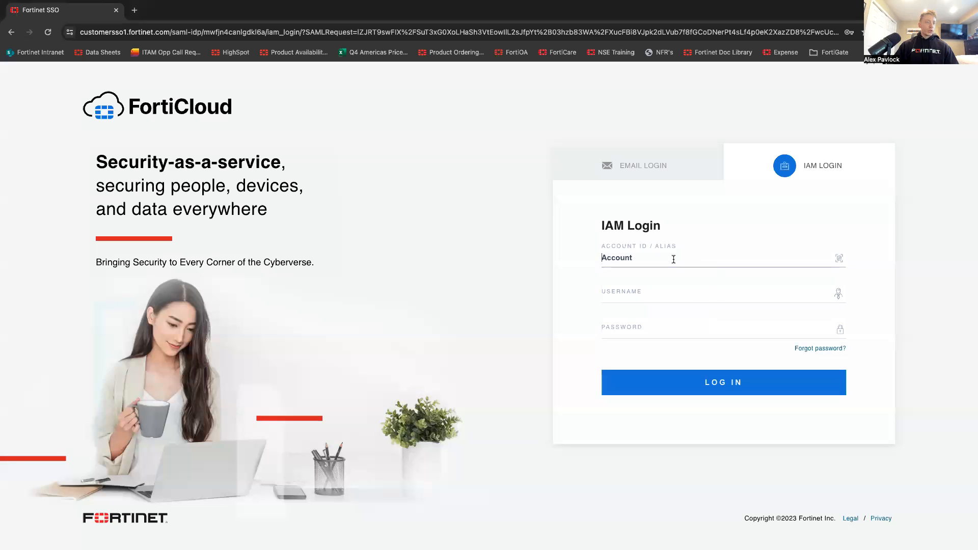
pyautogui.write('1429127')
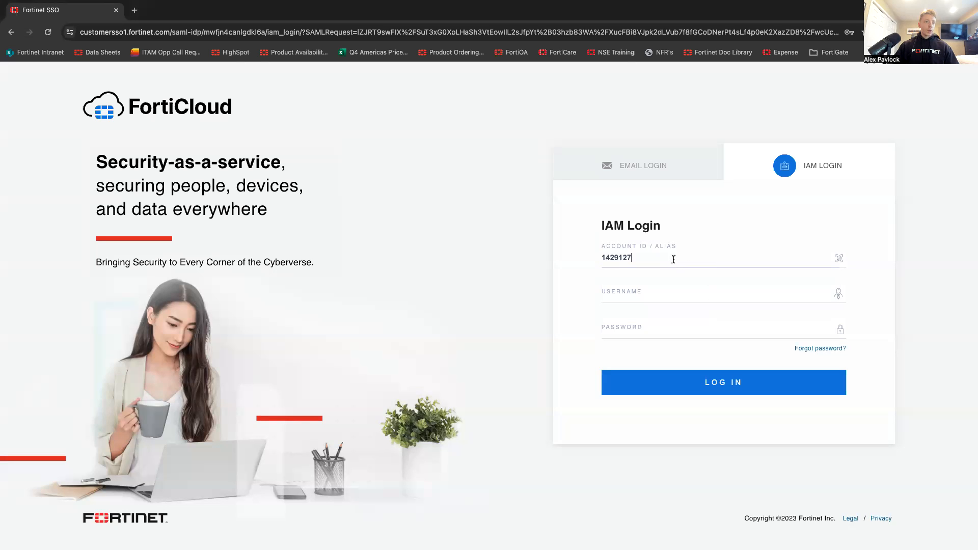
pyautogui.click(644, 294)
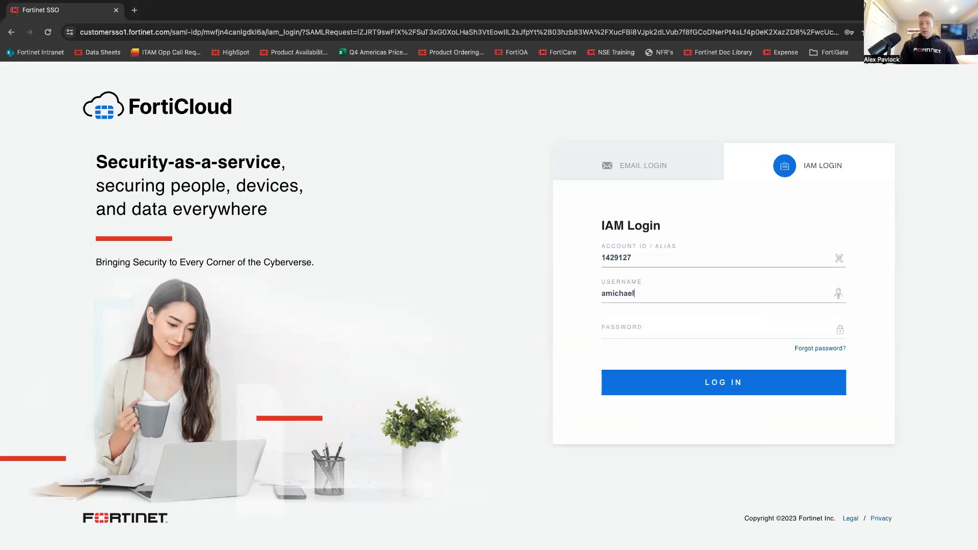
pyautogui.press('Tab')
pyautogui.write('*******')
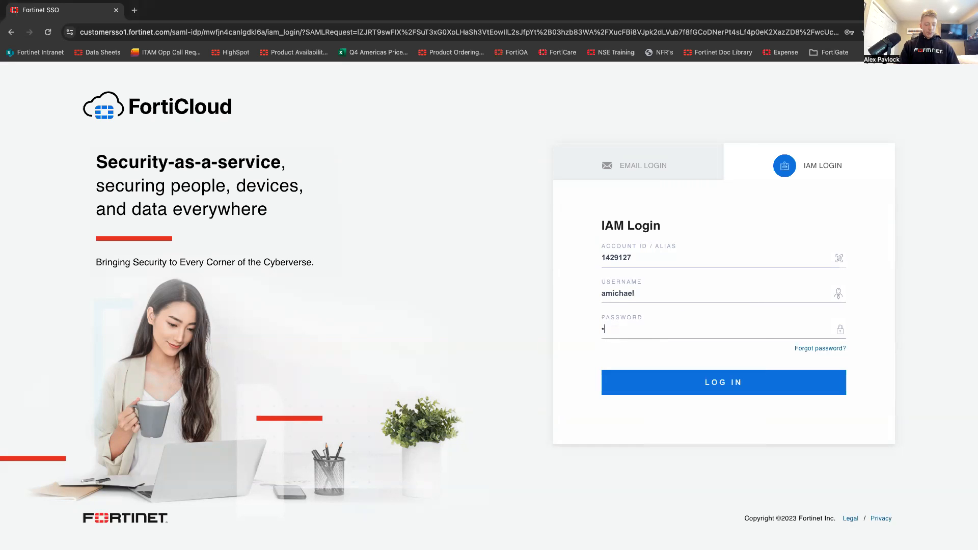
# Step: Log in as the new IAM user, request the email verification code, and start a new tab
pyautogui.press('Return')
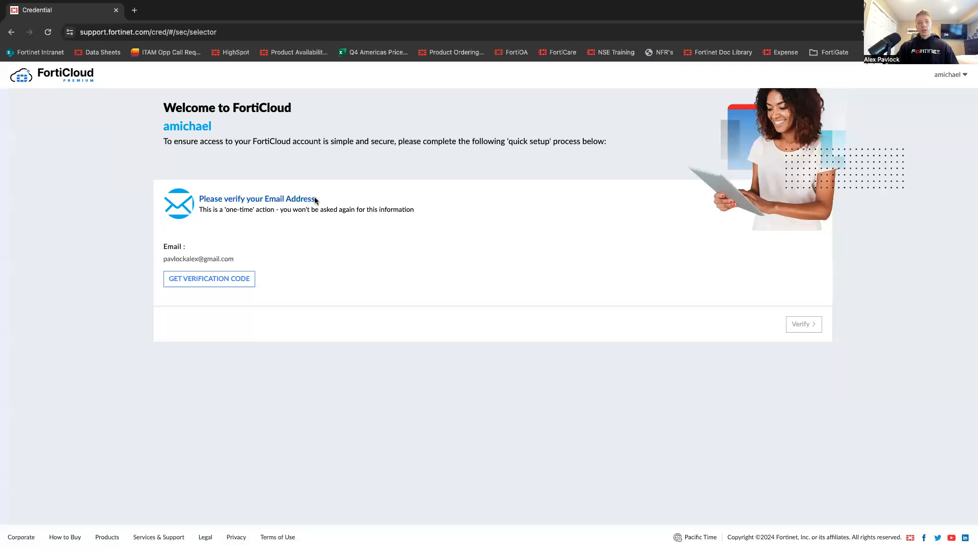
pyautogui.click(206, 285)
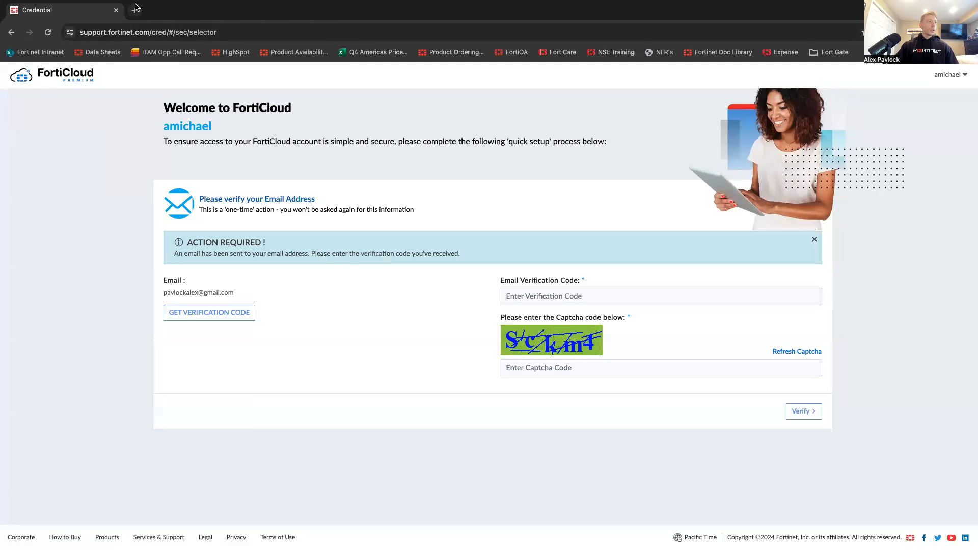
pyautogui.click(134, 11)
# Step: Go to gmail.com and sign in with the Gmail address and account password
pyautogui.write('gmail.com')
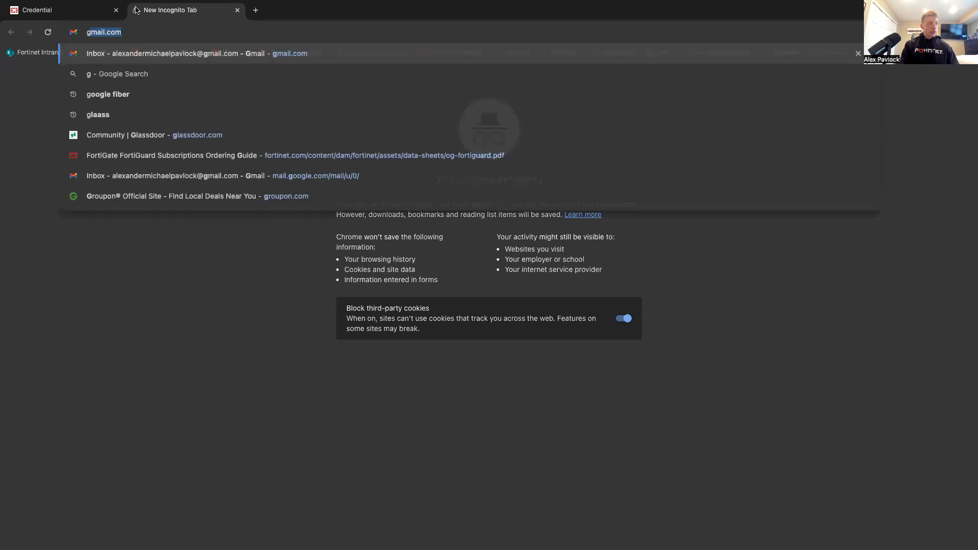
pyautogui.press('Return')
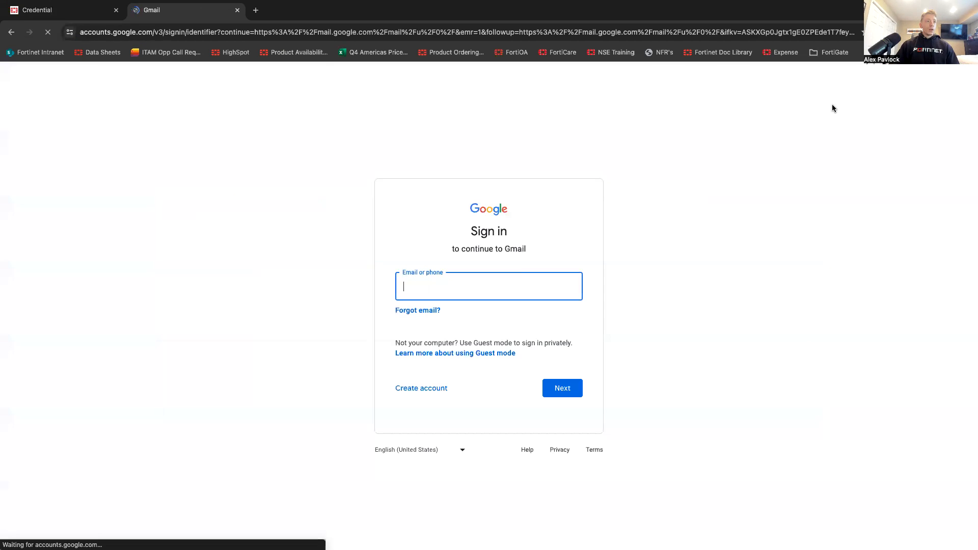
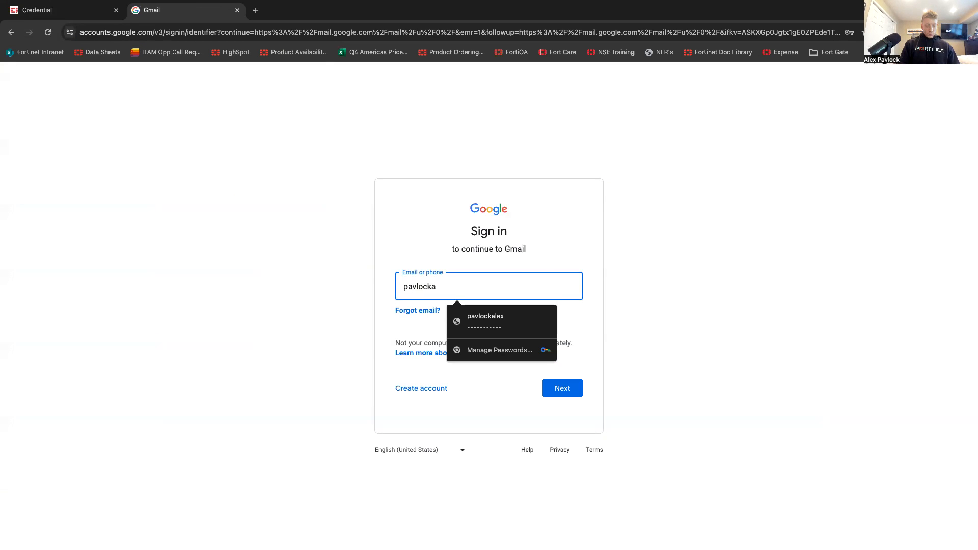
pyautogui.press('Return')
pyautogui.write('••')
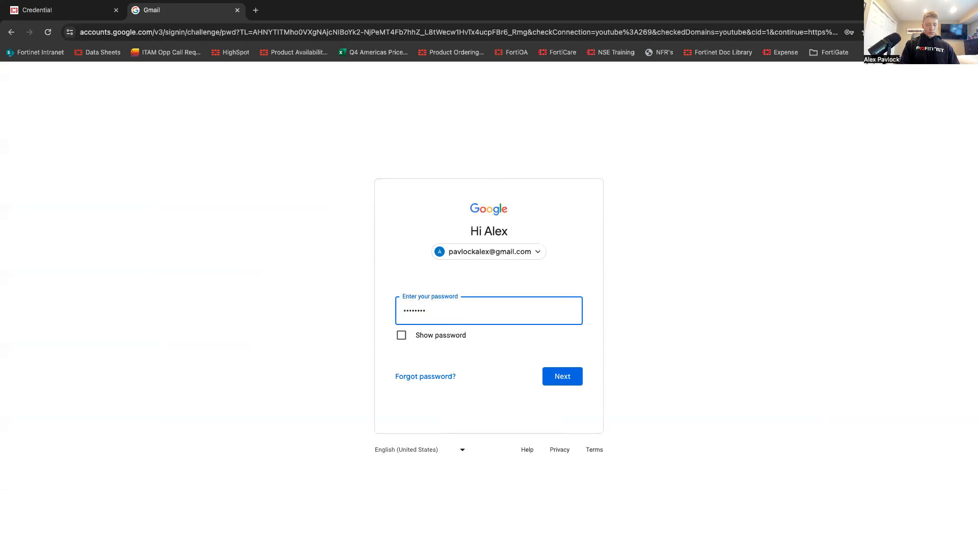
pyautogui.write('••••••••••')
pyautogui.press('Return')
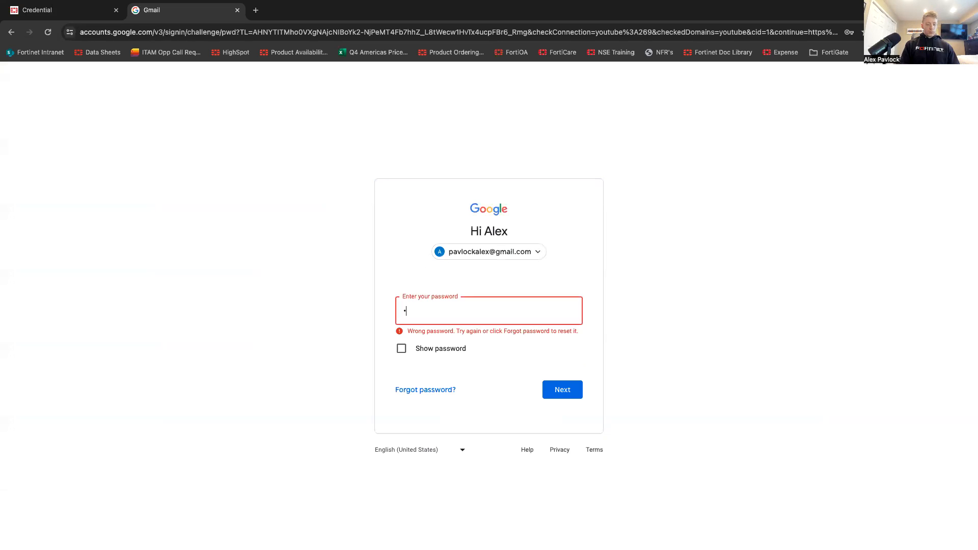
pyautogui.press('Return')
pyautogui.press('Return')
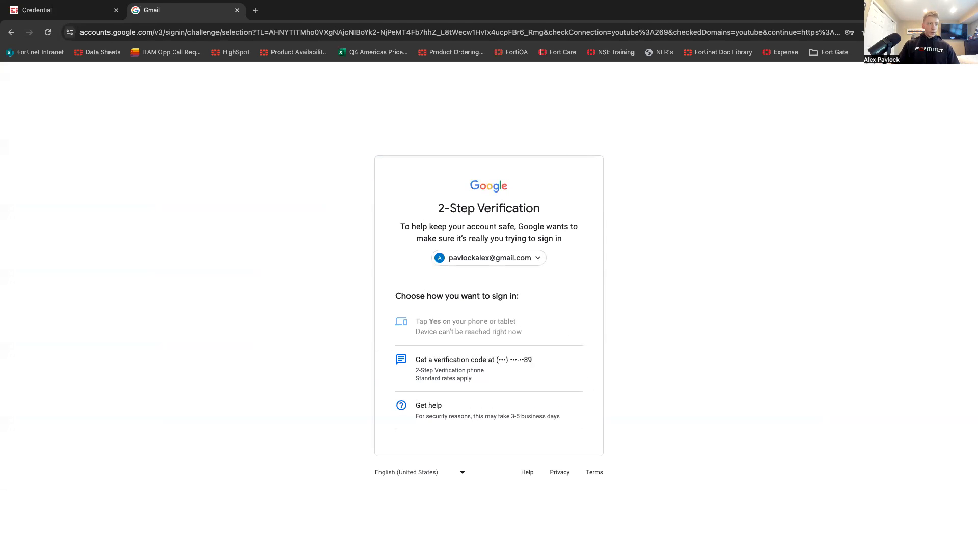
# Step: Pass Gmail's 2-step verification with a text-message code and skip the account suggestions
pyautogui.click(467, 374)
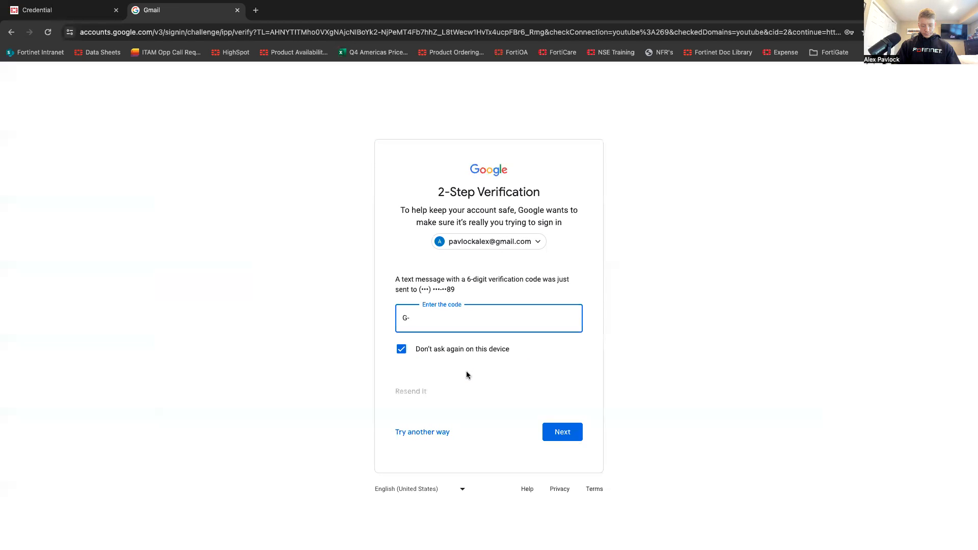
pyautogui.press('Return')
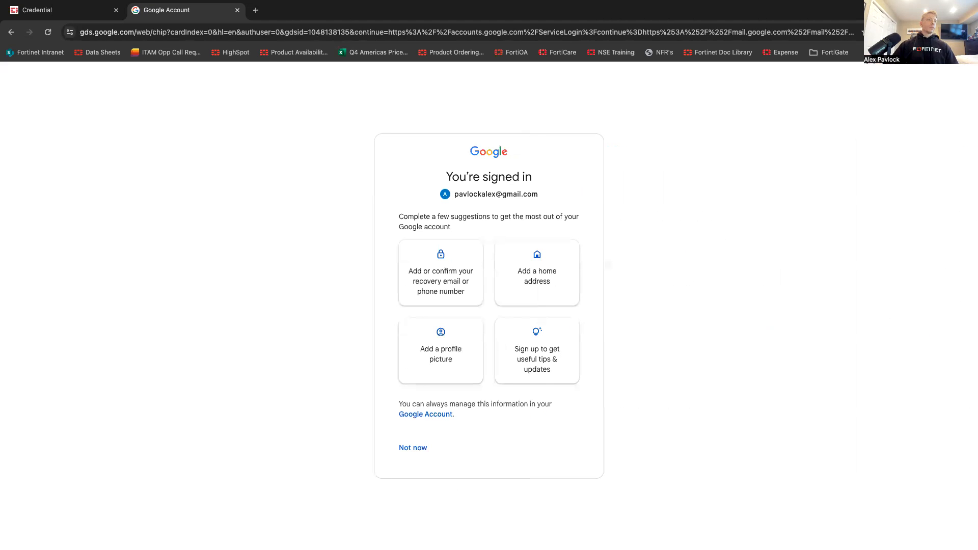
pyautogui.click(412, 448)
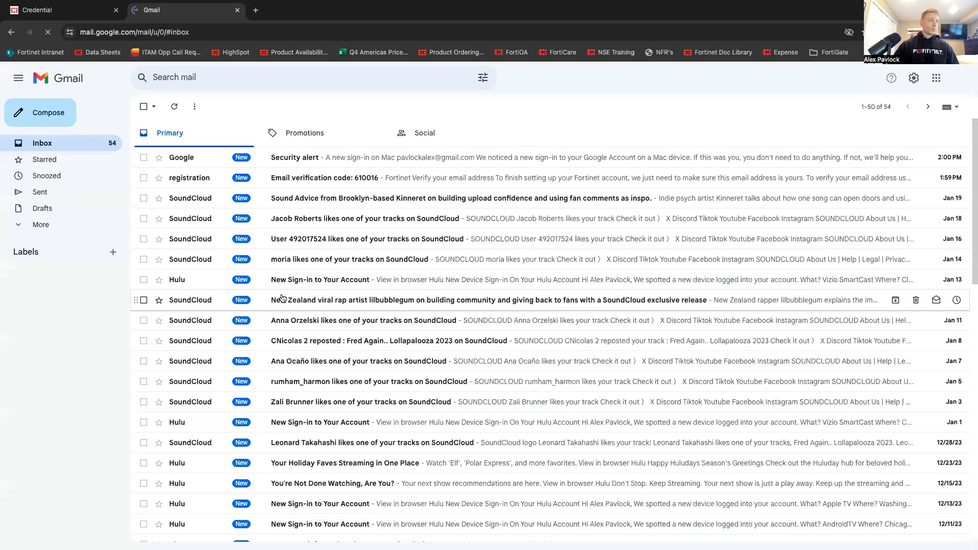
# Step: Copy the security code from the Fortinet verification email into FortiCloud's Email Verification Code field
pyautogui.click(216, 157)
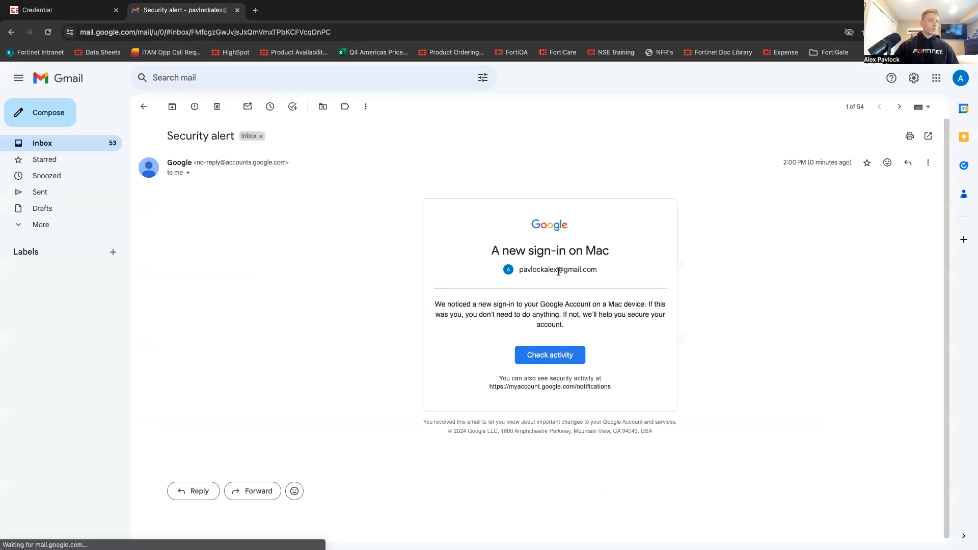
pyautogui.click(97, 143)
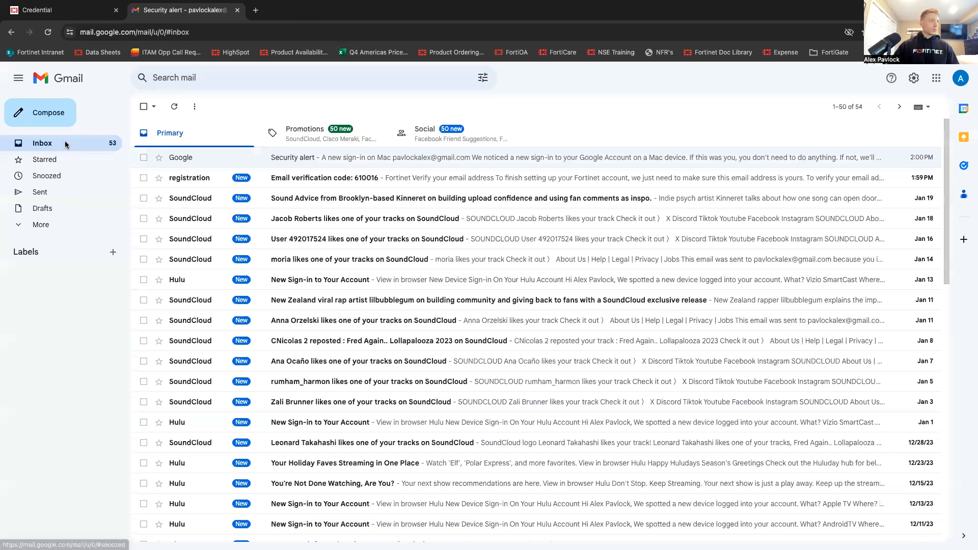
pyautogui.click(341, 176)
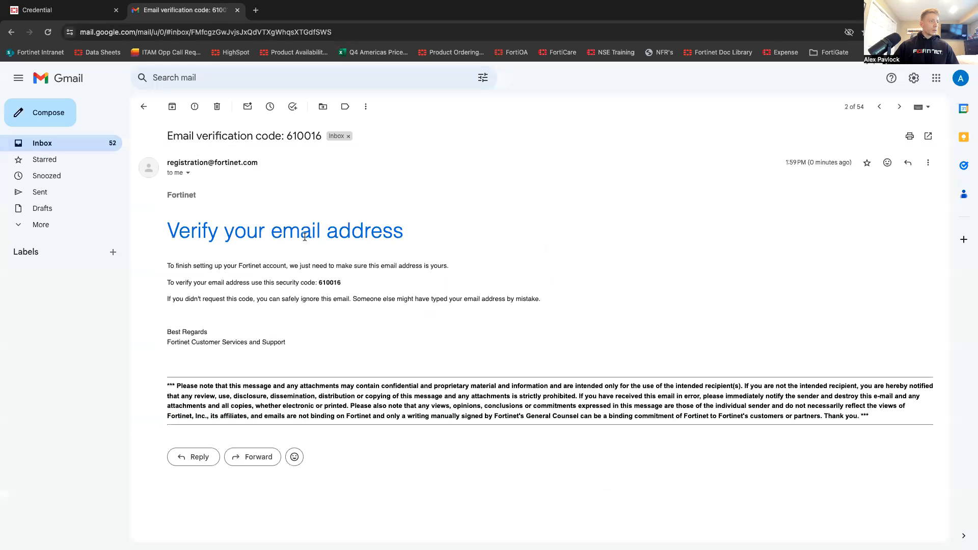
pyautogui.doubleClick(329, 283)
pyautogui.hotkey('ctrl', 'c')
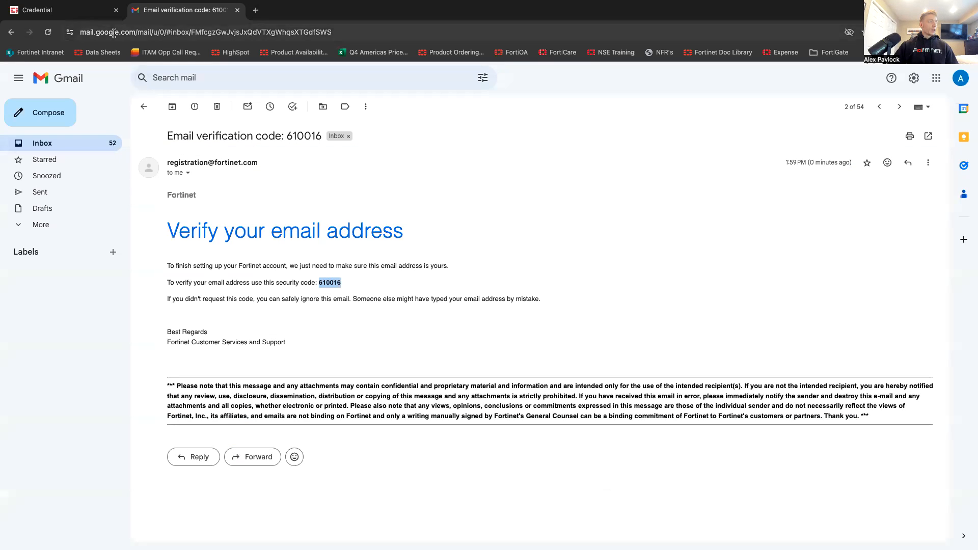
pyautogui.hotkey('ctrl', 'shift', 'Tab')
pyautogui.click(509, 295)
pyautogui.hotkey('ctrl', 'v')
# Step: Enter the captcha, verify the email with the pasted code, and proceed into FortiCloud
pyautogui.click(539, 366)
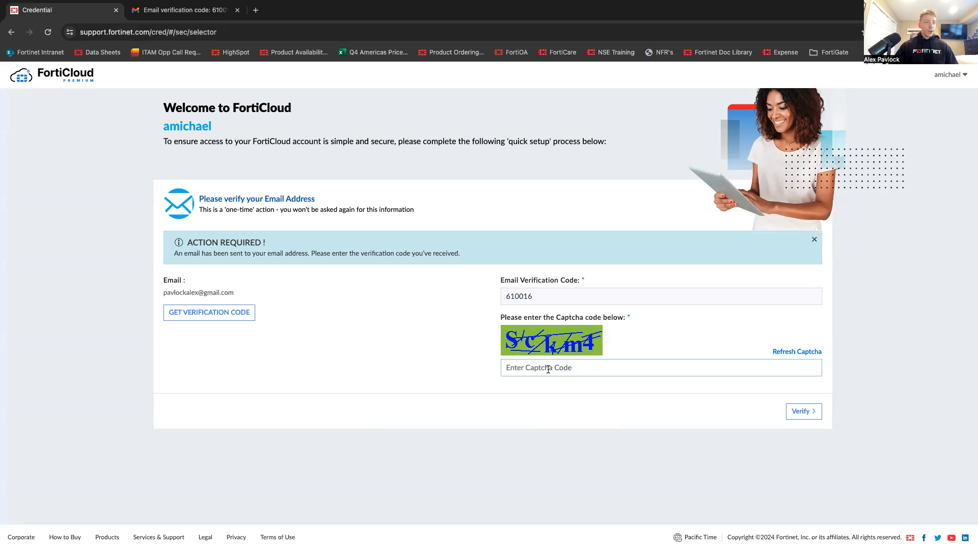
pyautogui.write('Sckm4')
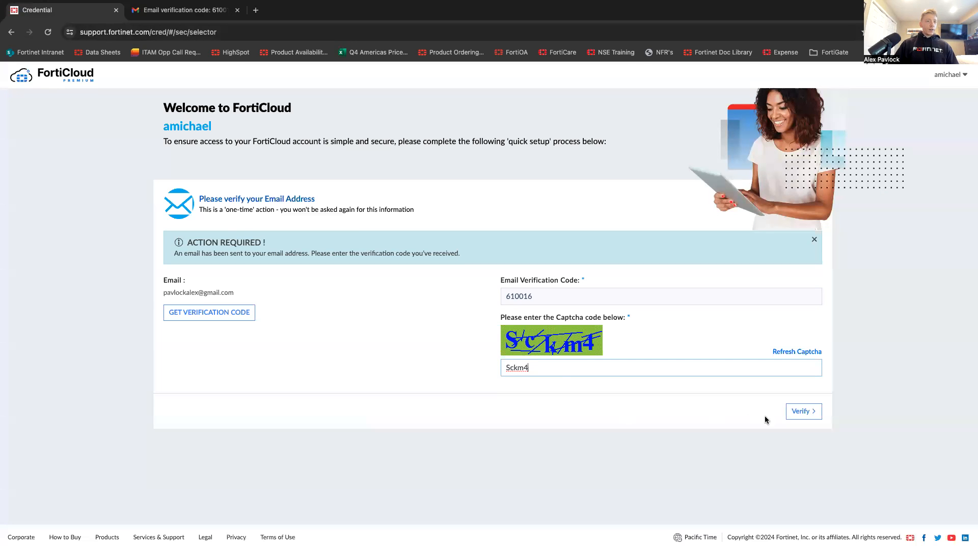
pyautogui.click(798, 412)
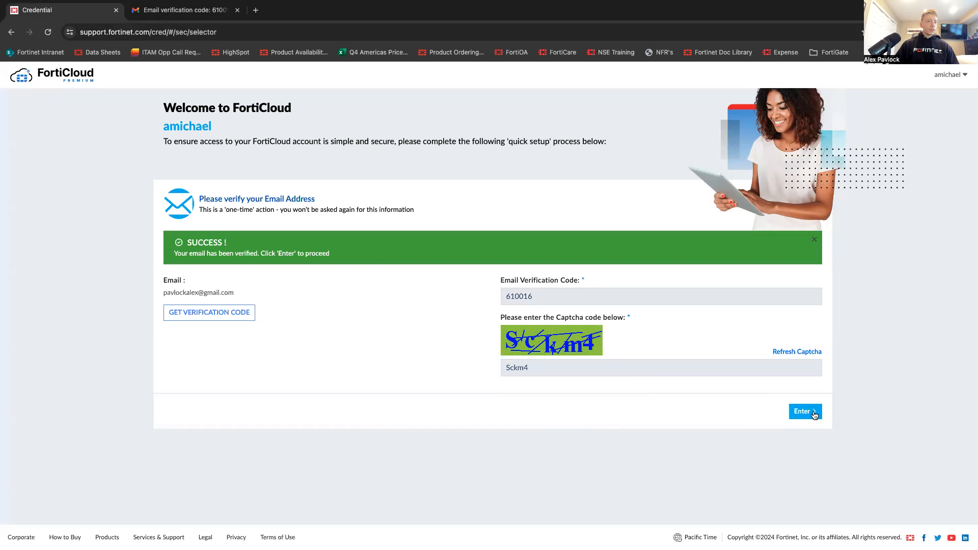
pyautogui.click(815, 415)
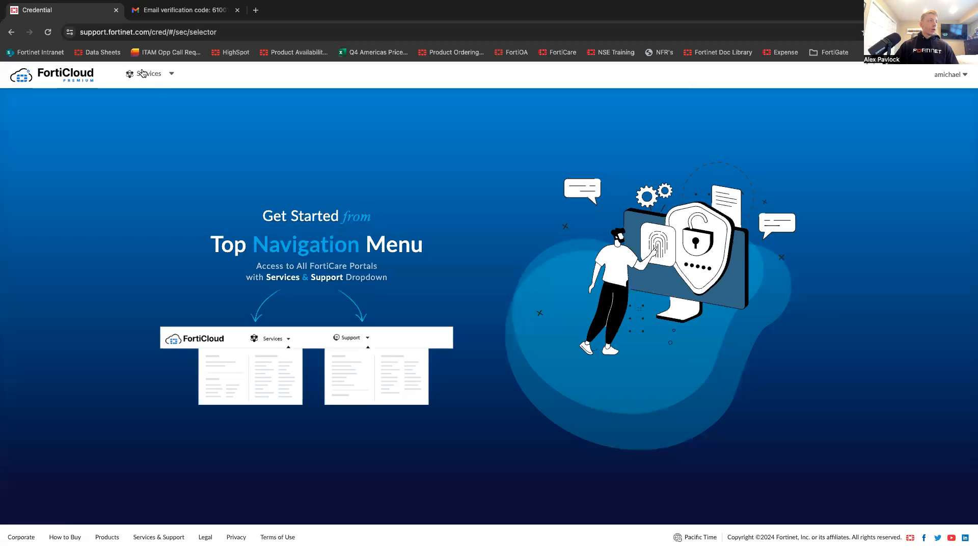
# Step: Expand Cloud Services under the Services menu with Show More and launch FortiSASE
pyautogui.moveTo(151, 78)
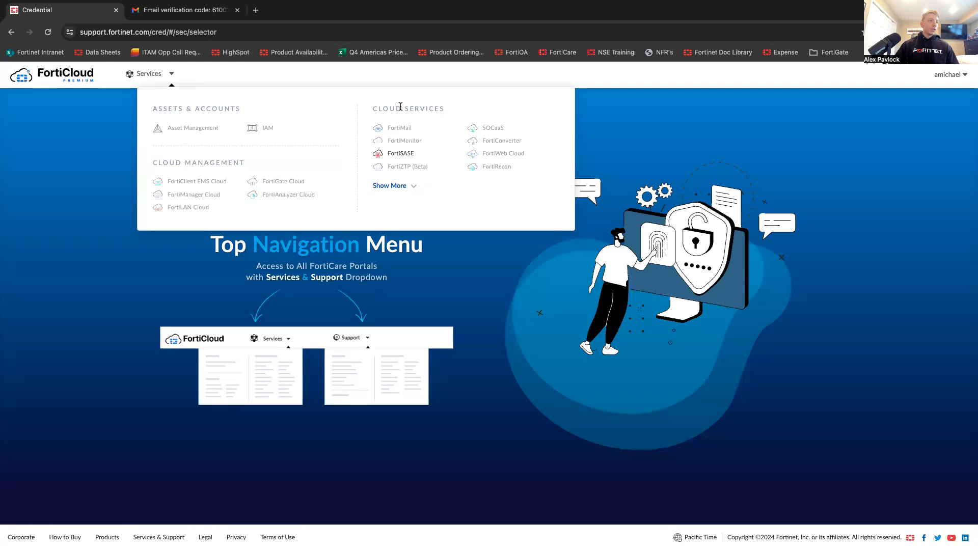
pyautogui.click(405, 186)
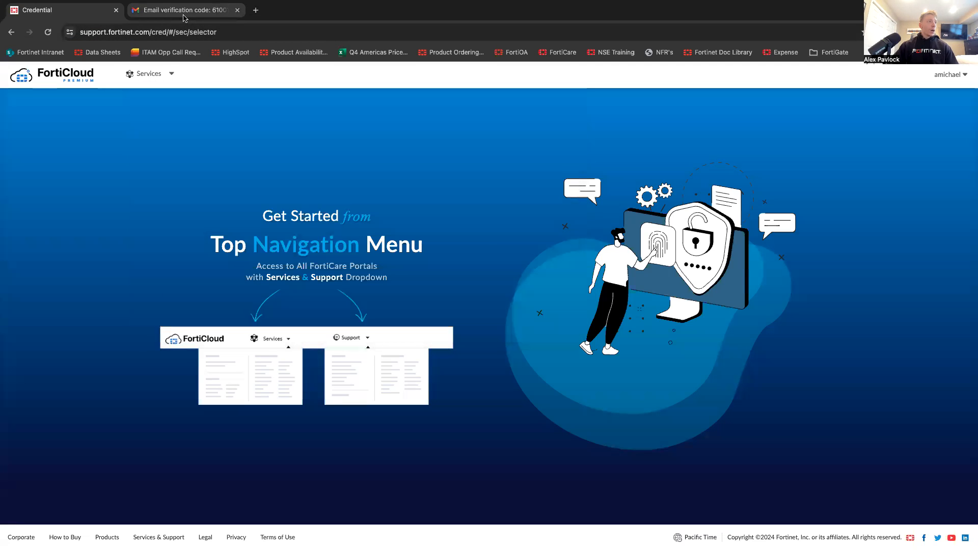
pyautogui.moveTo(147, 74)
pyautogui.click(389, 152)
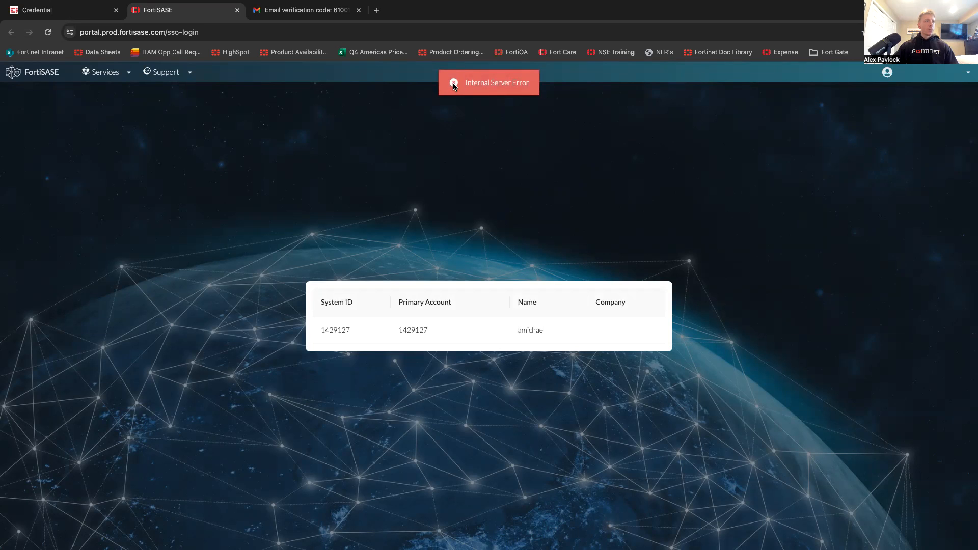
# Step: Select the listed FortiSASE account and cancel the FortiCare IAM recommendation dialog
pyautogui.click(484, 322)
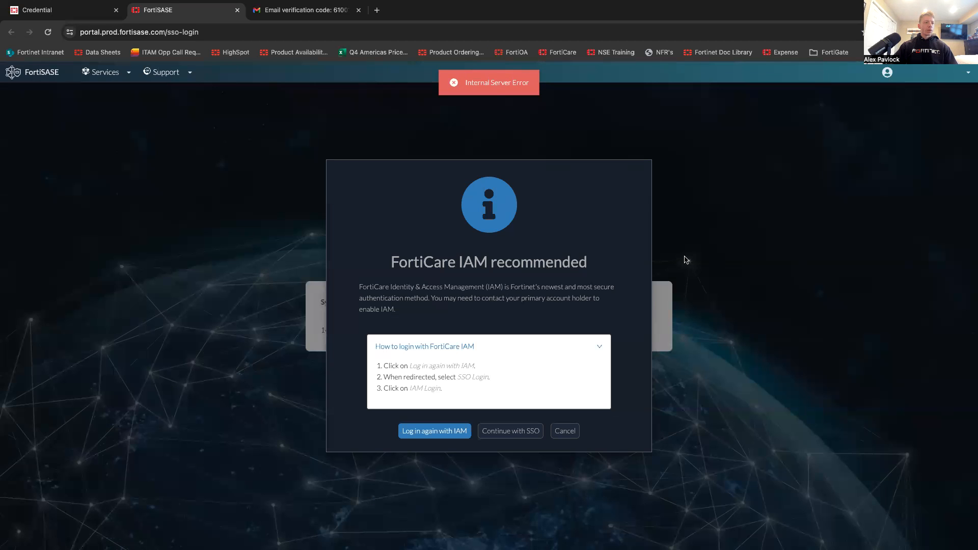
pyautogui.click(566, 431)
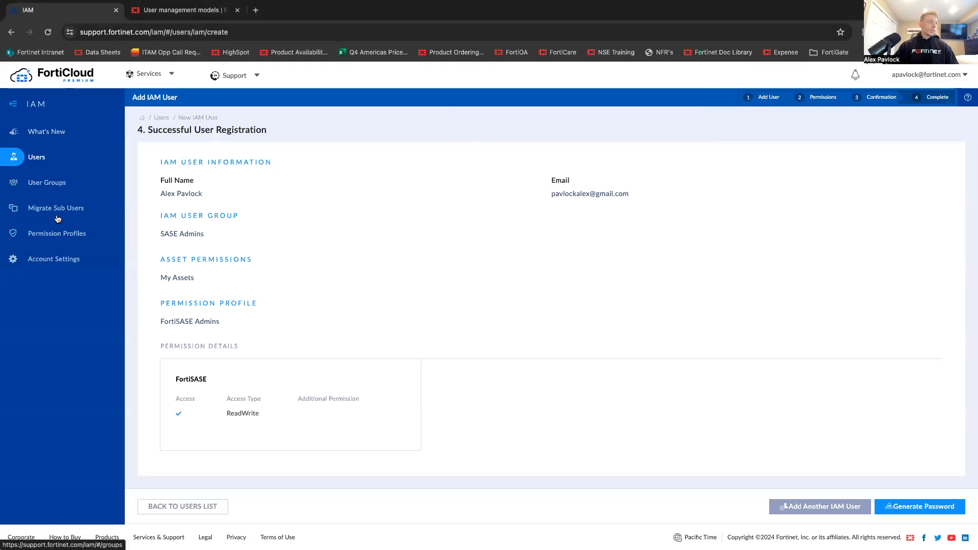
# Step: Set Enforce 2FA and 2FA User Exemption to Yes, cancelling the add-exemption dialog without adding users
pyautogui.click(60, 260)
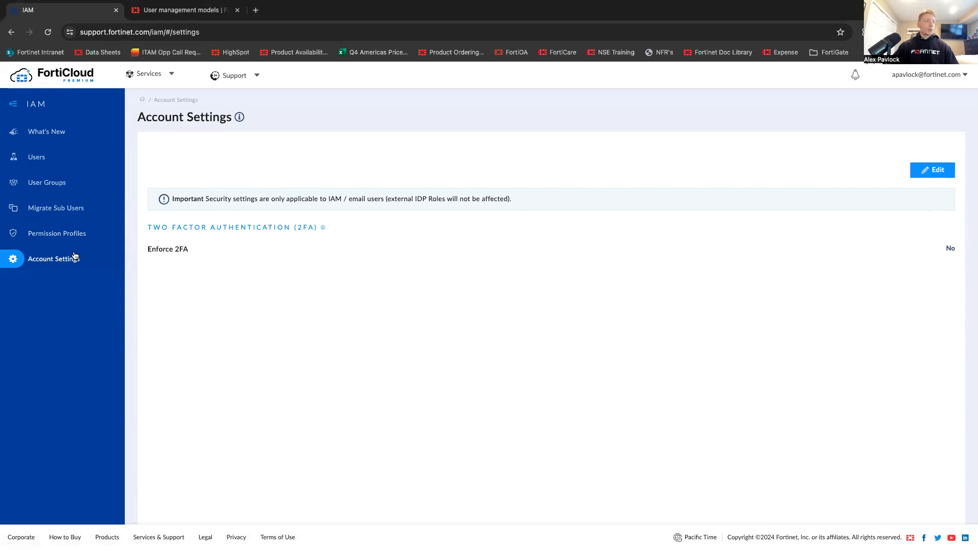
pyautogui.click(919, 173)
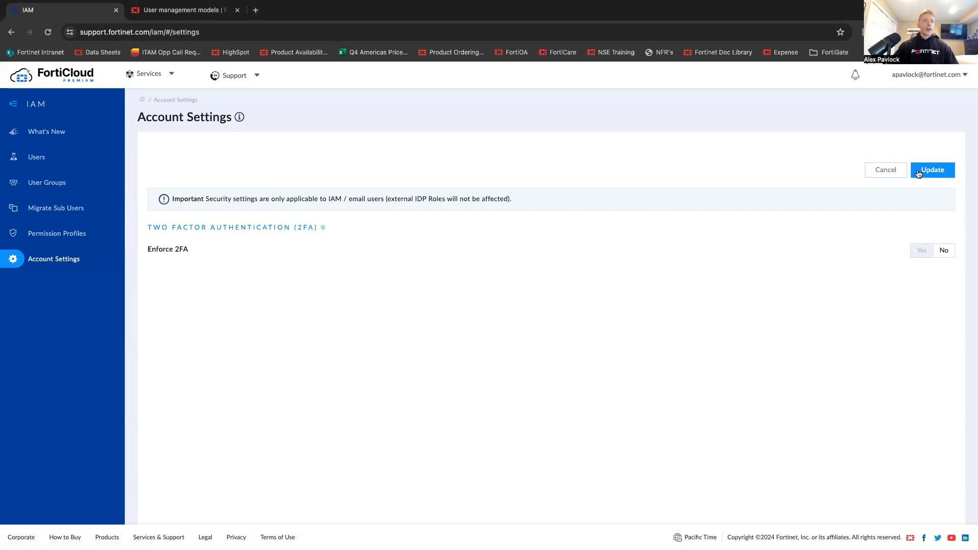
pyautogui.click(920, 250)
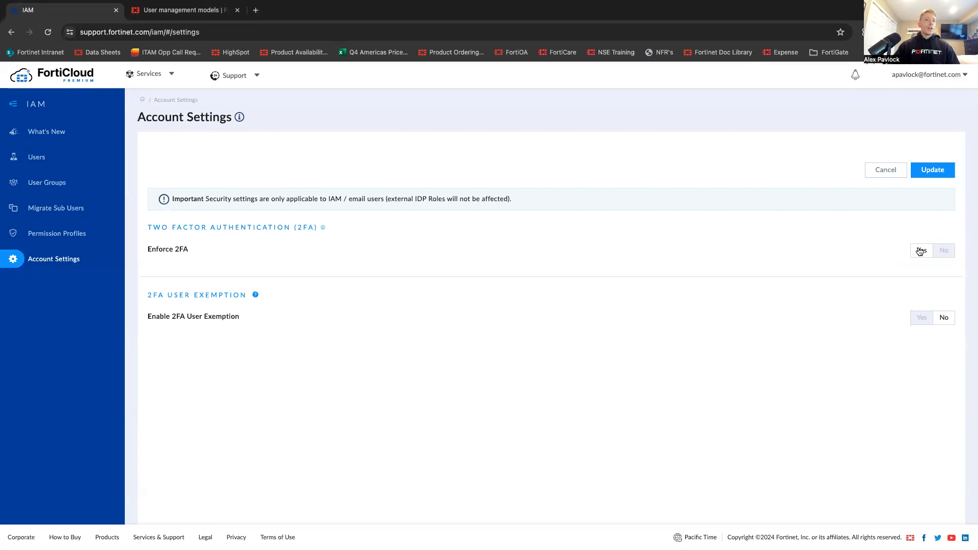
pyautogui.click(923, 320)
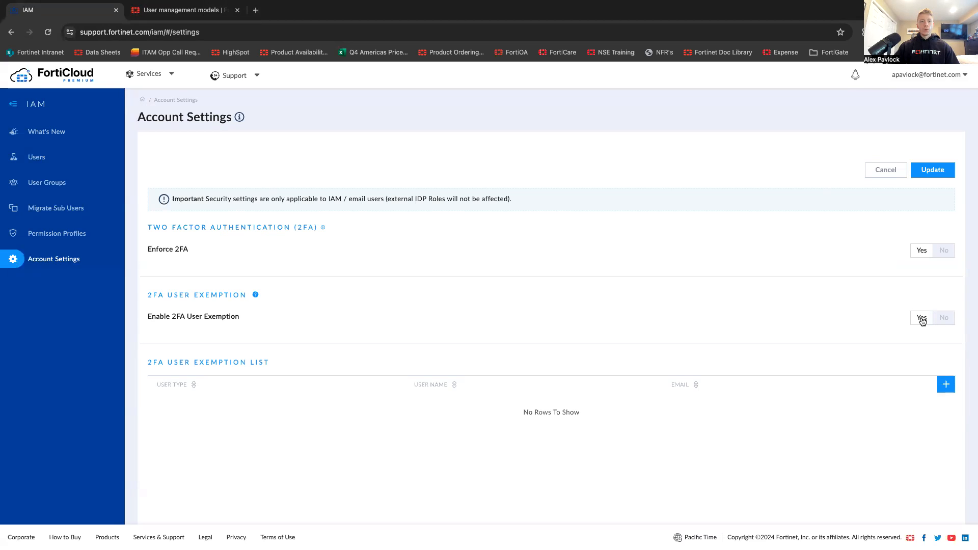
pyautogui.click(946, 386)
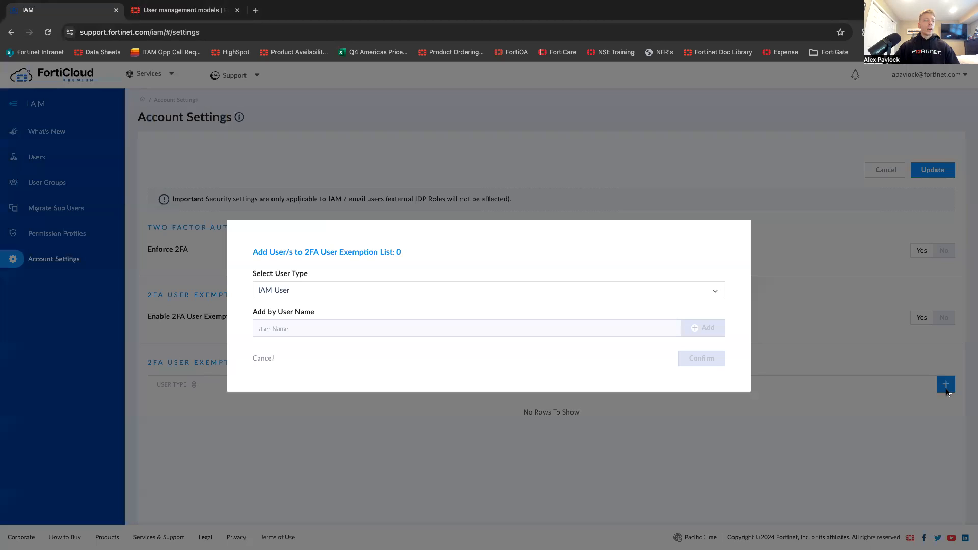
pyautogui.click(493, 327)
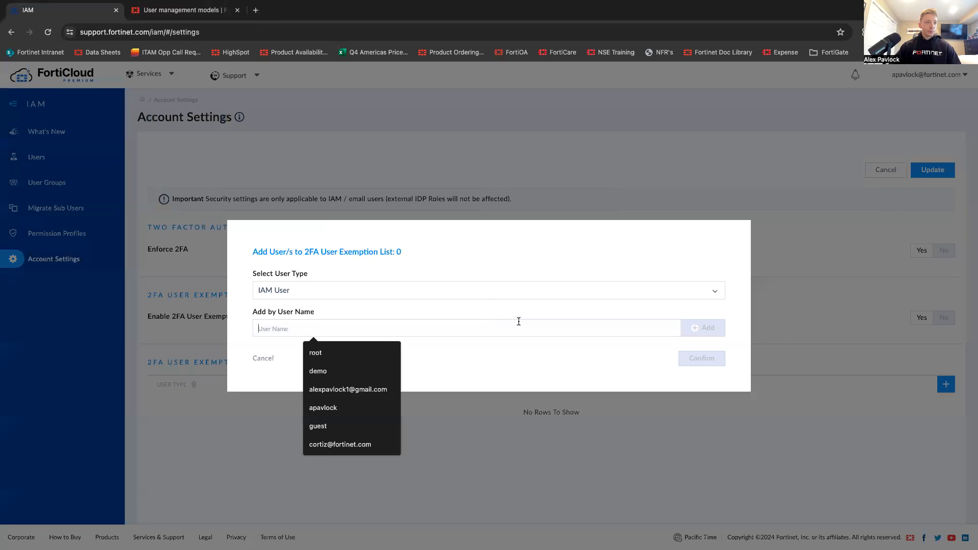
pyautogui.click(770, 296)
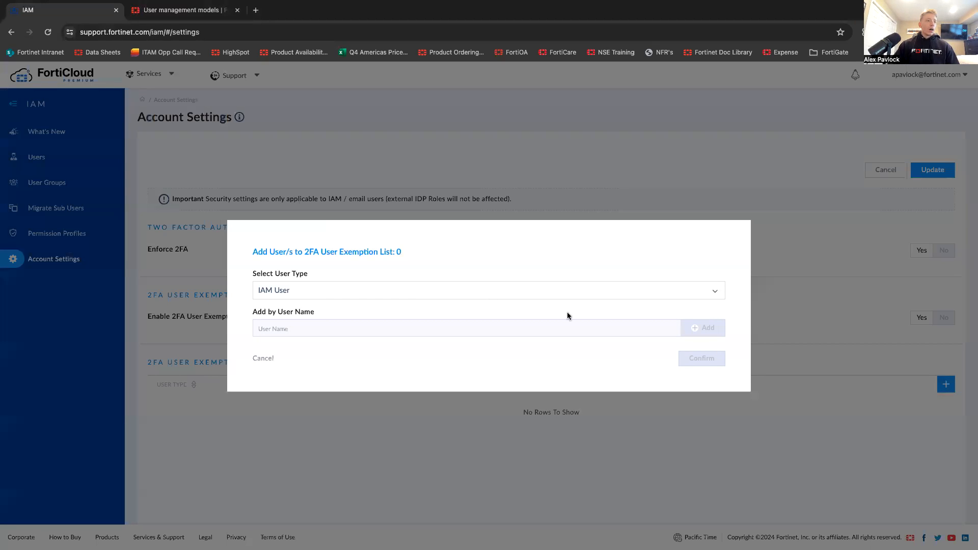
pyautogui.click(263, 359)
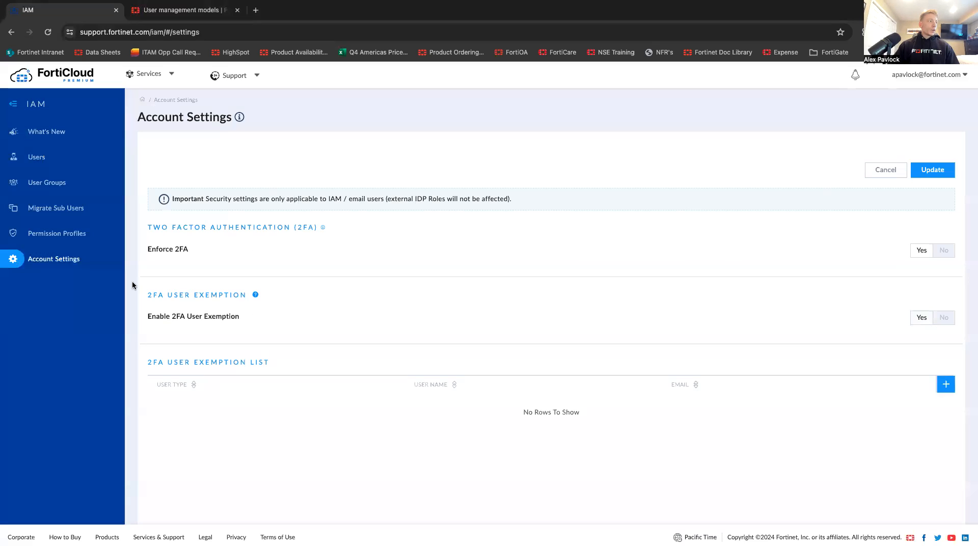
# Step: Open Migrate Sub Users and review the Sub User Migration Agreement, leaving acceptance unticked
pyautogui.click(63, 212)
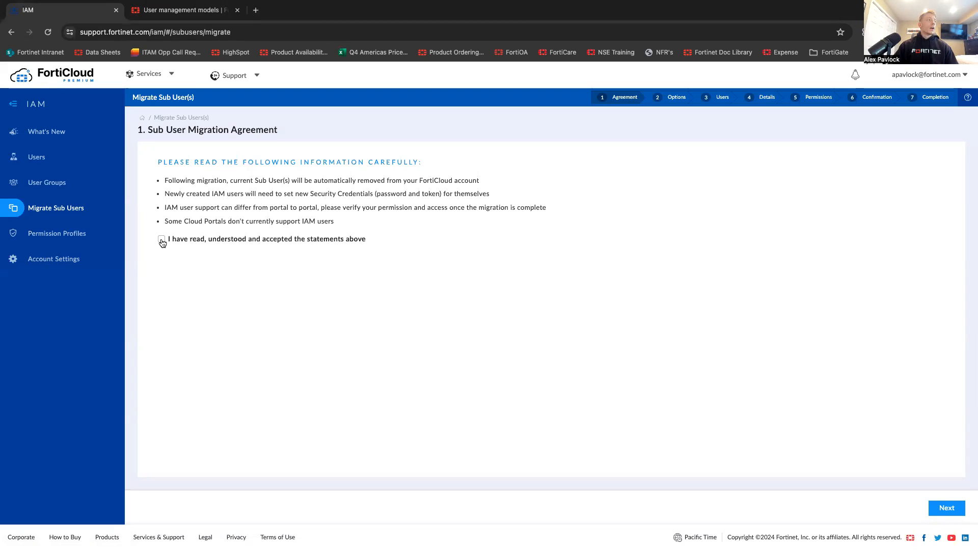
pyautogui.doubleClick(219, 161)
pyautogui.click(220, 162)
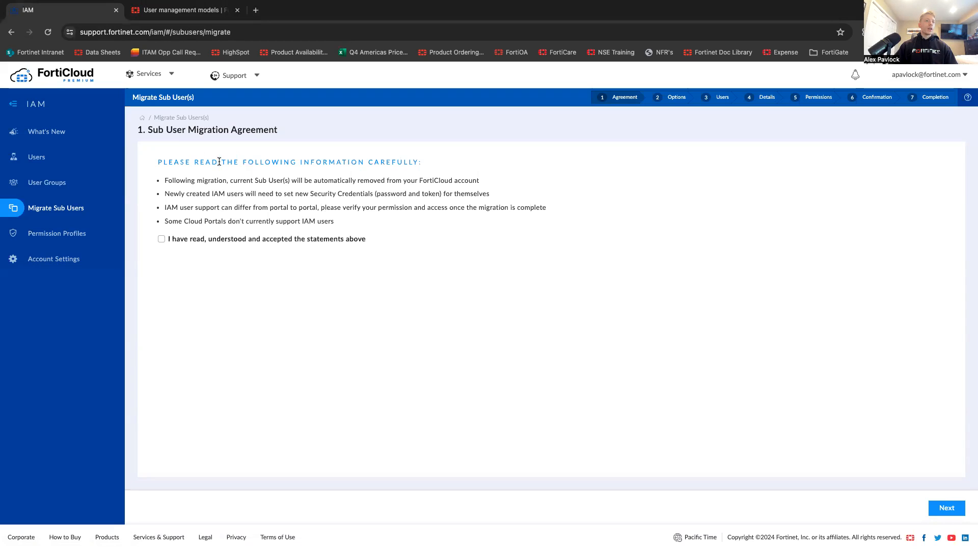